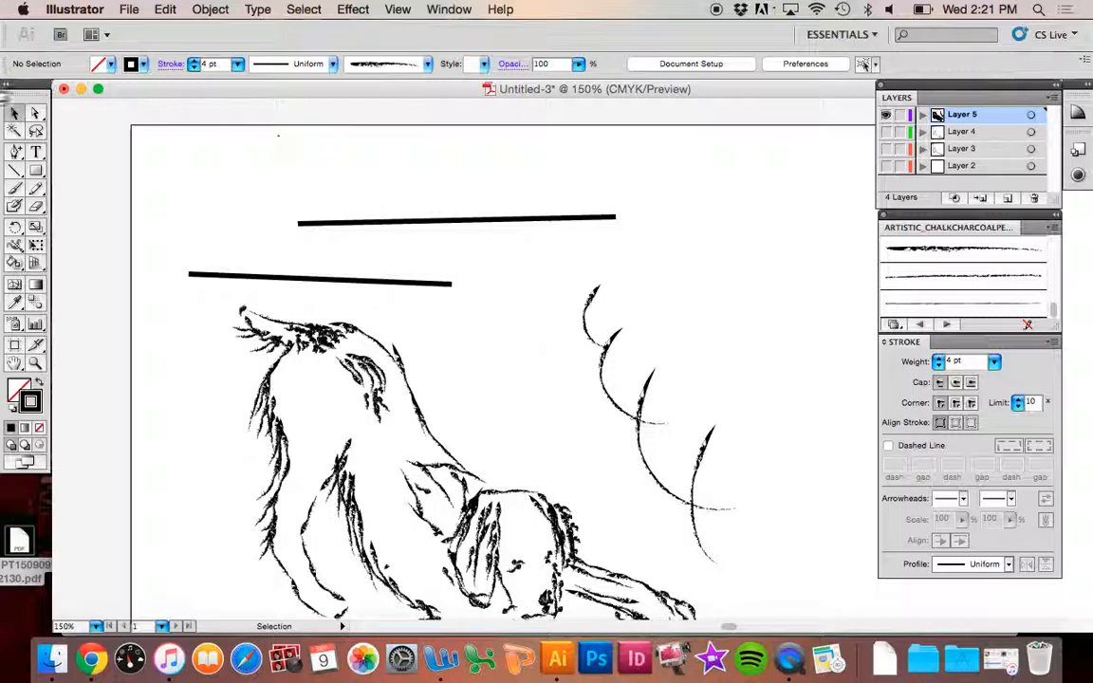
# Delete the upper straight line, and undo the deletion
pyautogui.click(539, 222)
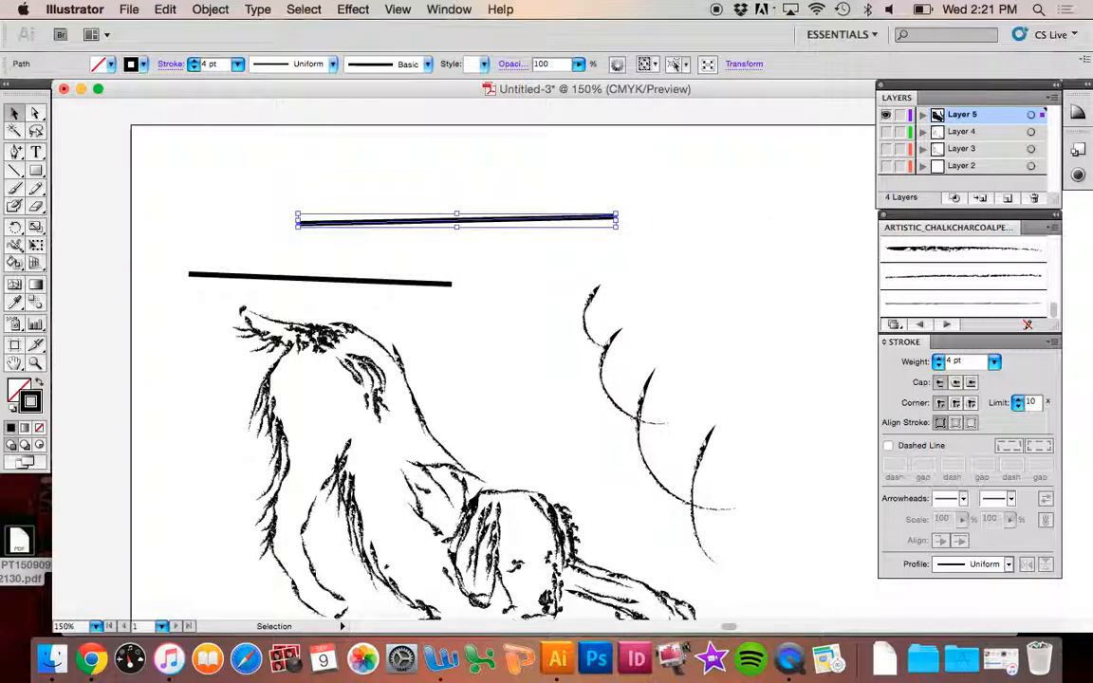
pyautogui.press('Delete')
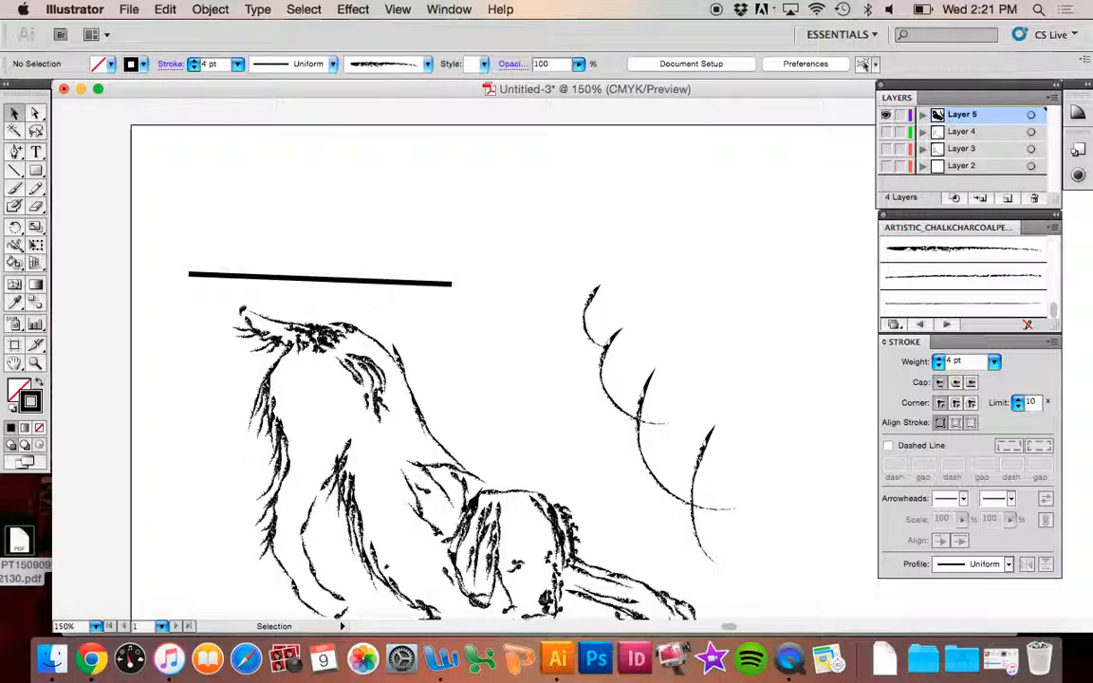
pyautogui.press('super+z')
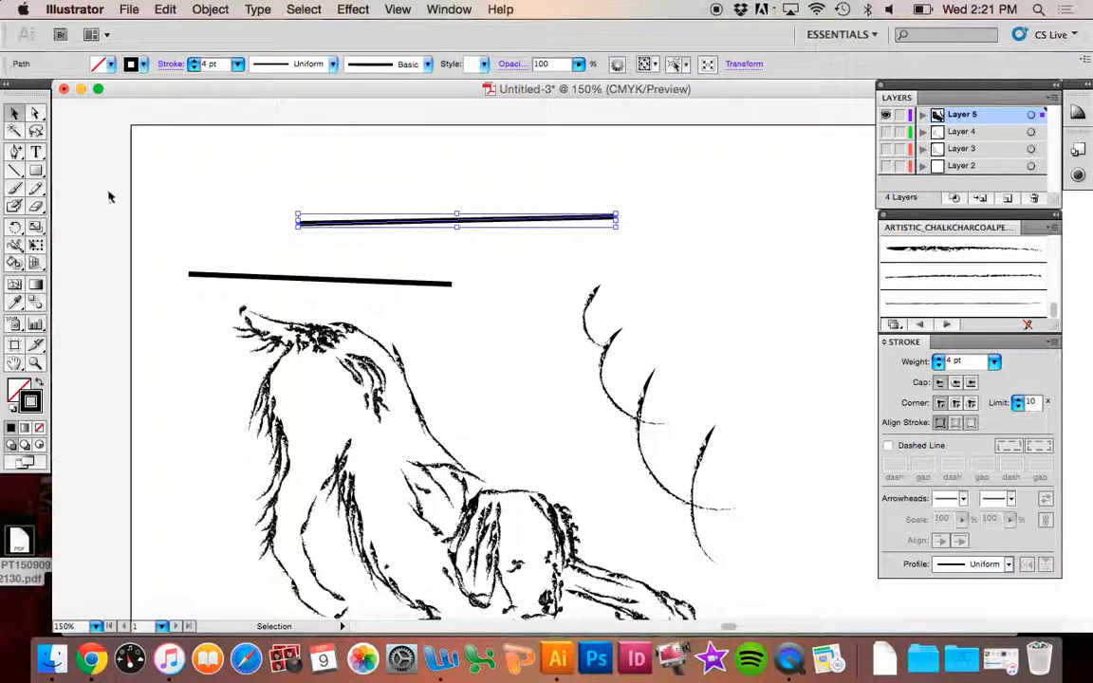
# Try erasing the left half of the upper straight line with the Eraser tool and nothing selected, and undo it
pyautogui.moveTo(36, 208)
pyautogui.mouseDown()
pyautogui.moveTo(81, 211)
pyautogui.moveTo(89, 232)
pyautogui.moveTo(89, 195)
pyautogui.moveTo(84, 244)
pyautogui.moveTo(91, 217)
pyautogui.moveTo(95, 247)
pyautogui.mouseUp()
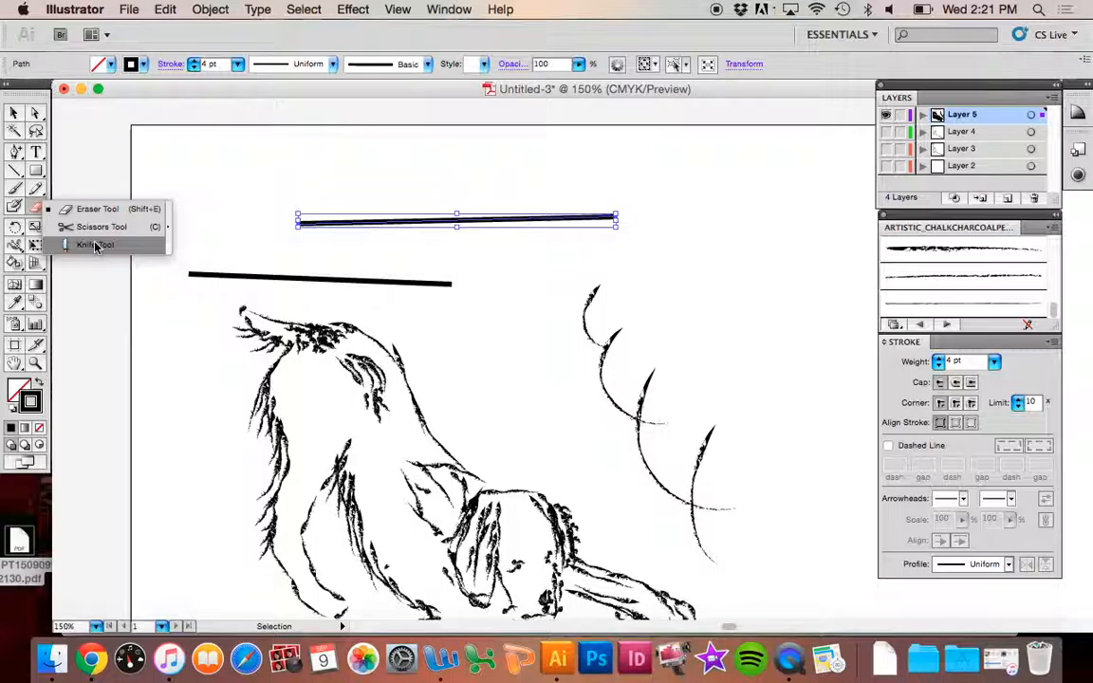
pyautogui.moveTo(95, 247); pyautogui.dragTo(96, 210)
pyautogui.click(14, 114)
pyautogui.click(133, 191)
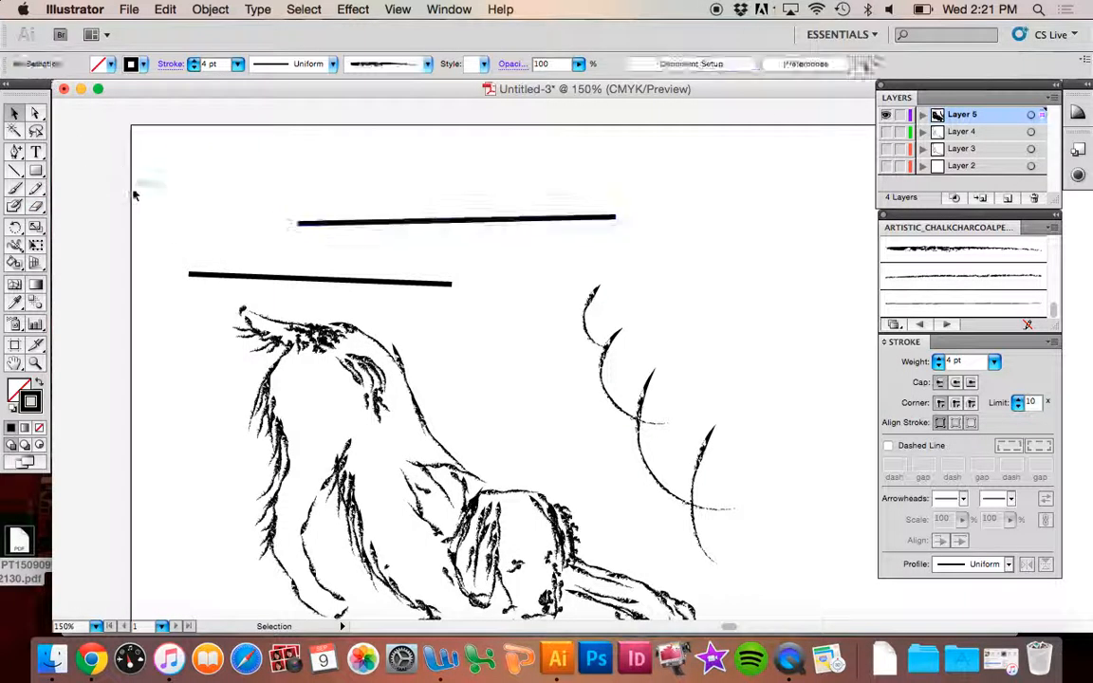
pyautogui.click(36, 206)
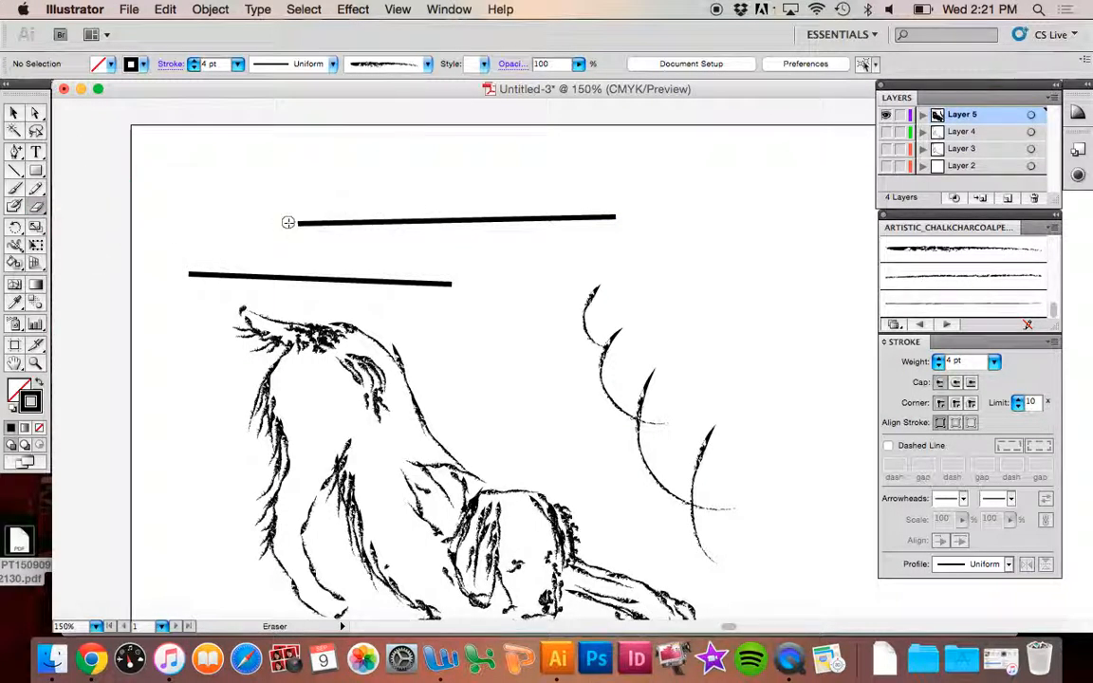
pyautogui.moveTo(287, 222); pyautogui.dragTo(484, 219)
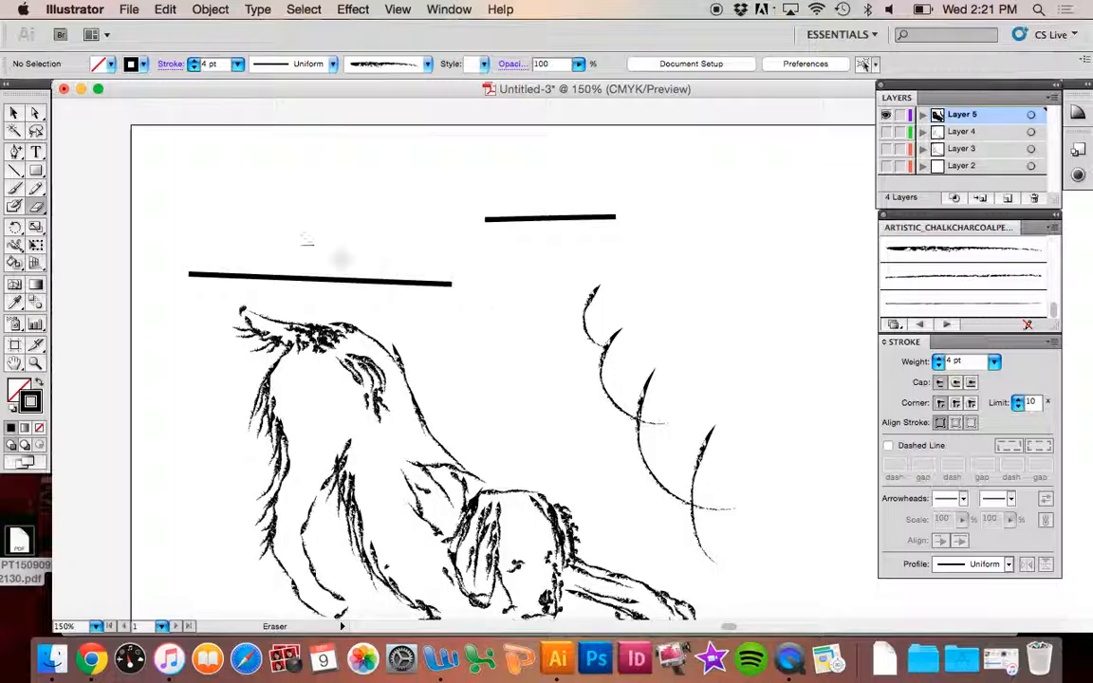
pyautogui.press('super+z')
pyautogui.click(15, 113)
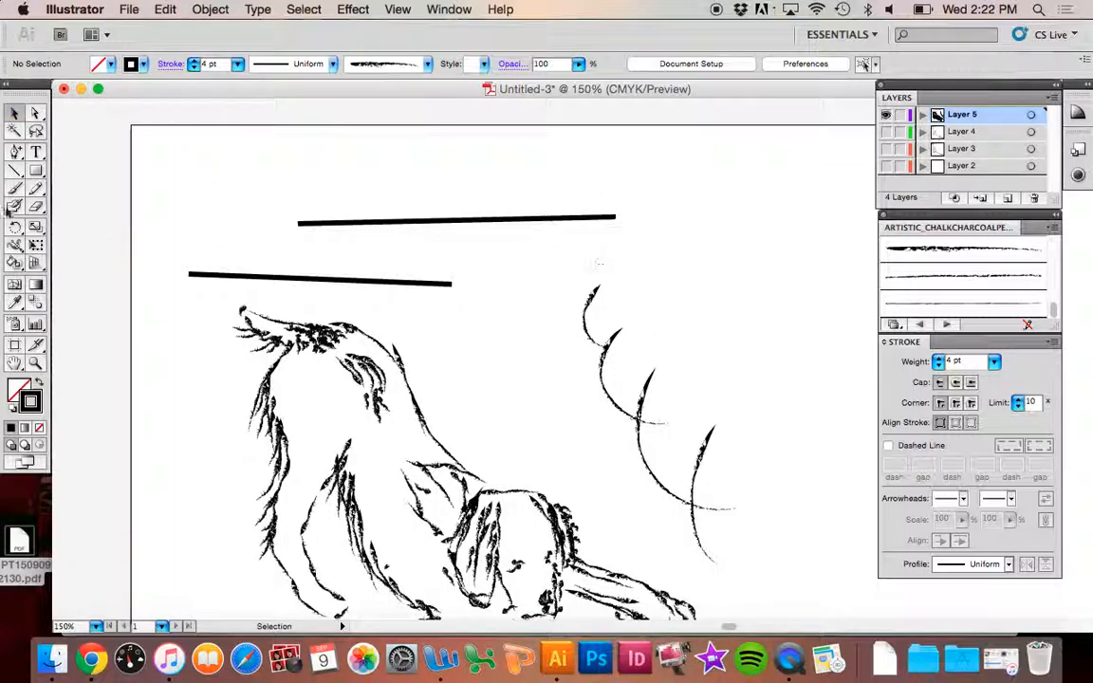
# Erase the left end of the upper straight line with the Eraser tool, and select the remaining piece
pyautogui.click(36, 205)
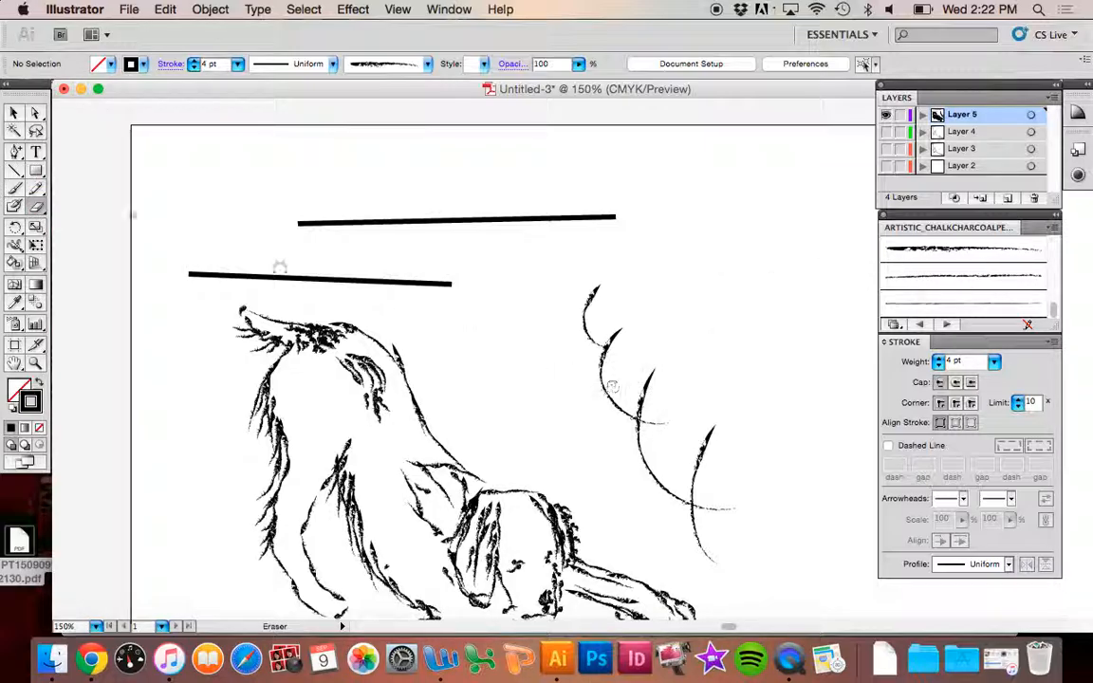
pyautogui.moveTo(293, 222); pyautogui.dragTo(379, 224)
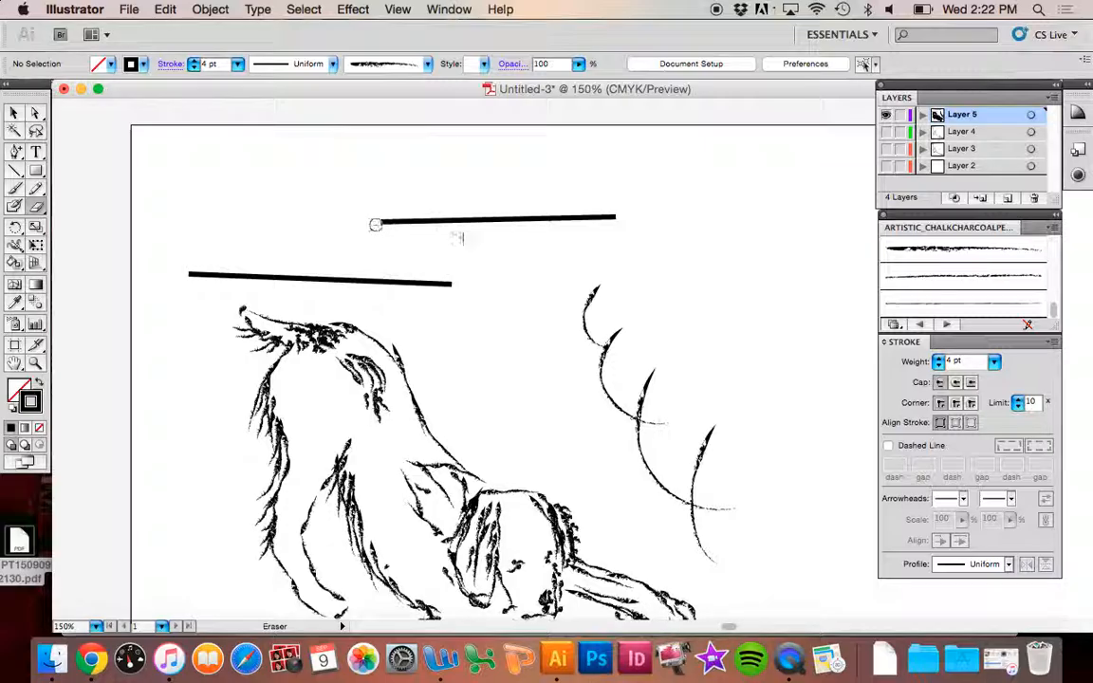
pyautogui.click(14, 114)
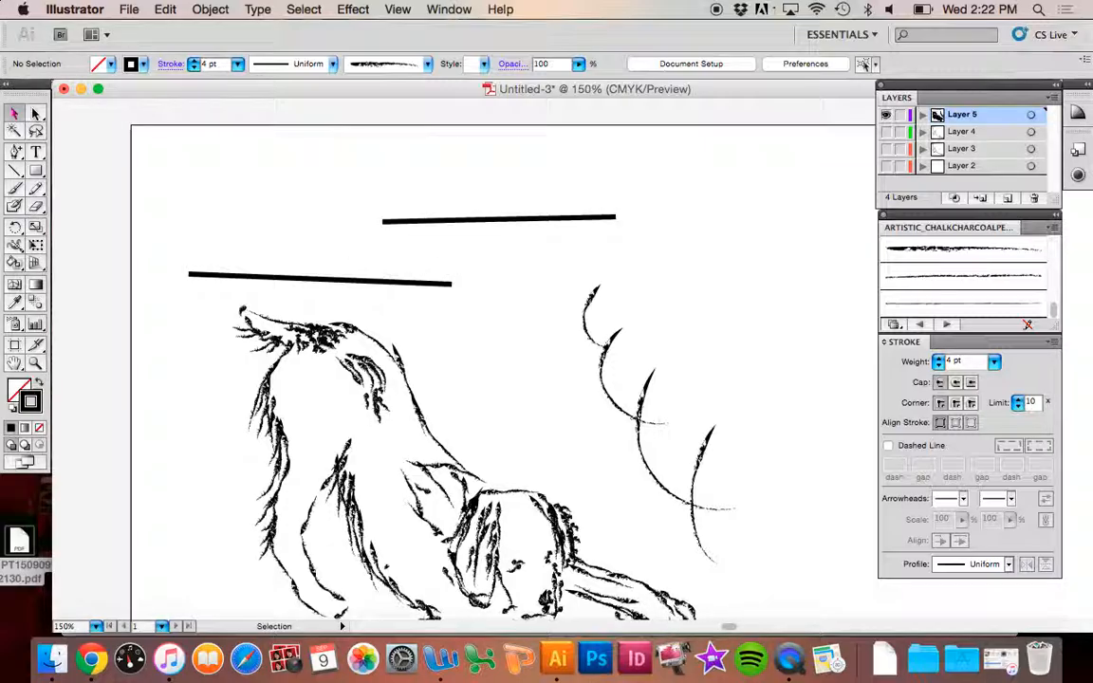
pyautogui.click(460, 217)
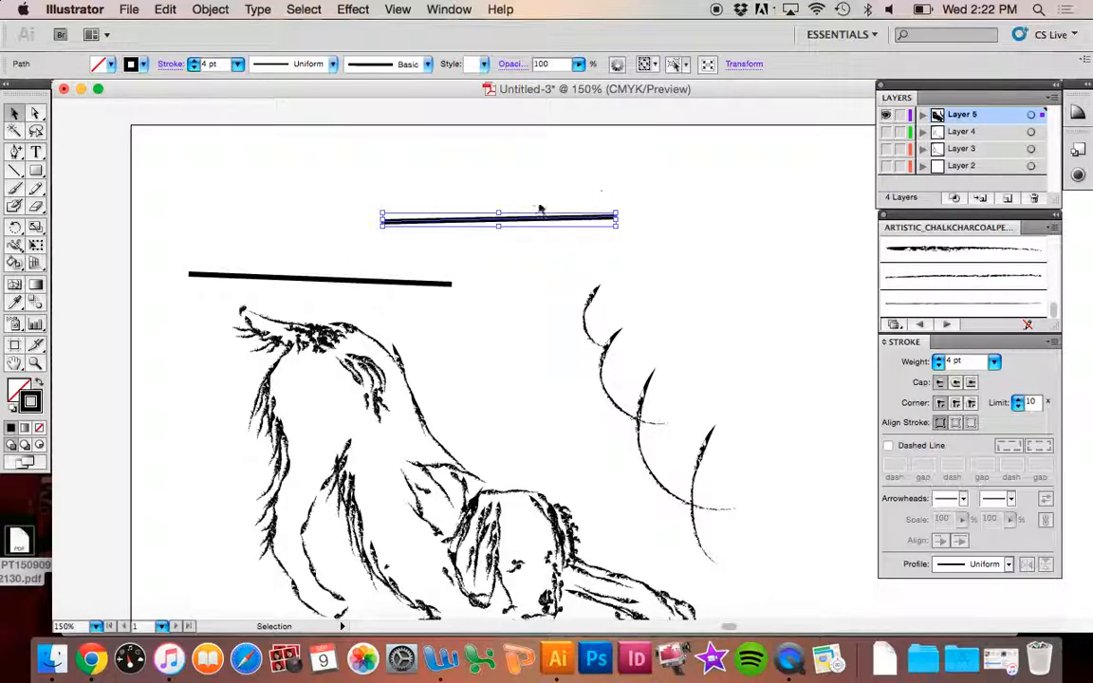
# Select the lower straight line and erase a gap in it, splitting it into two pieces
pyautogui.click(36, 207)
pyautogui.moveTo(293, 276); pyautogui.dragTo(335, 285)
pyautogui.click(13, 113)
pyautogui.click(251, 279)
pyautogui.click(36, 204)
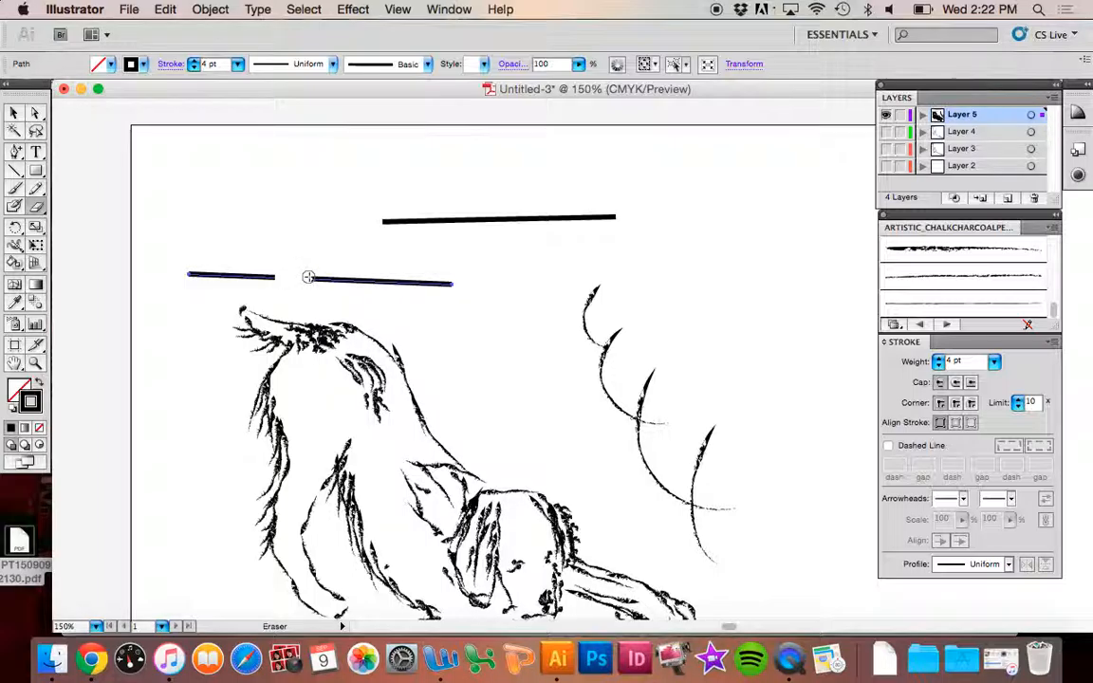
pyautogui.moveTo(308, 277); pyautogui.dragTo(311, 277)
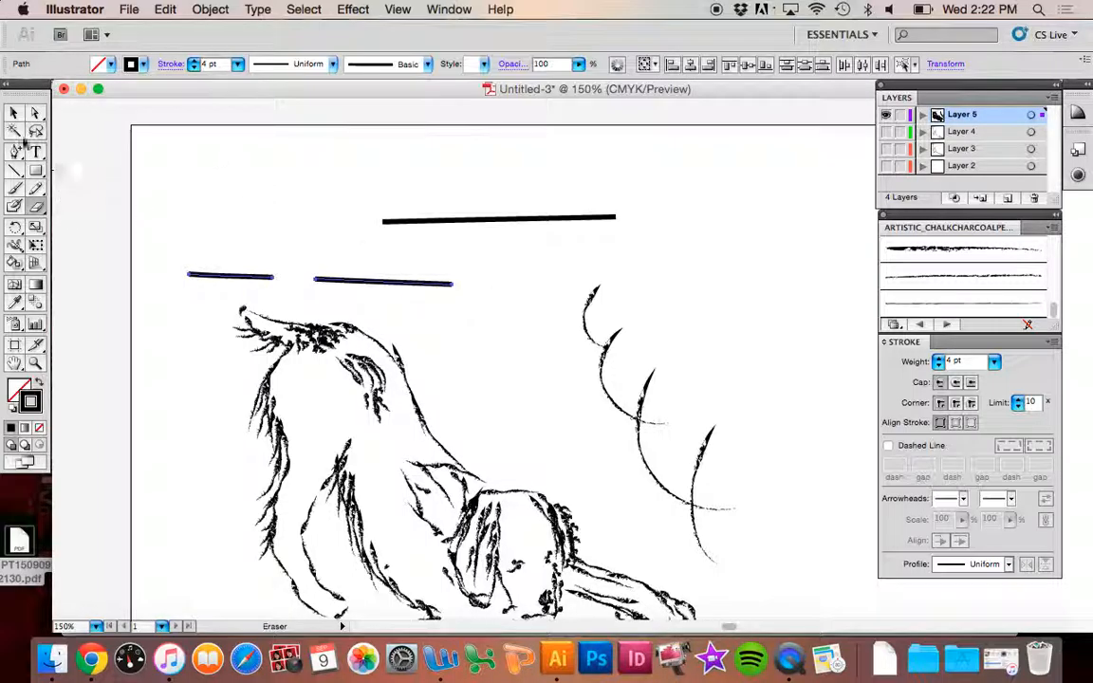
# Move the two pieces of the split lower line apart, the short one upward and the long one to the right
pyautogui.click(15, 113)
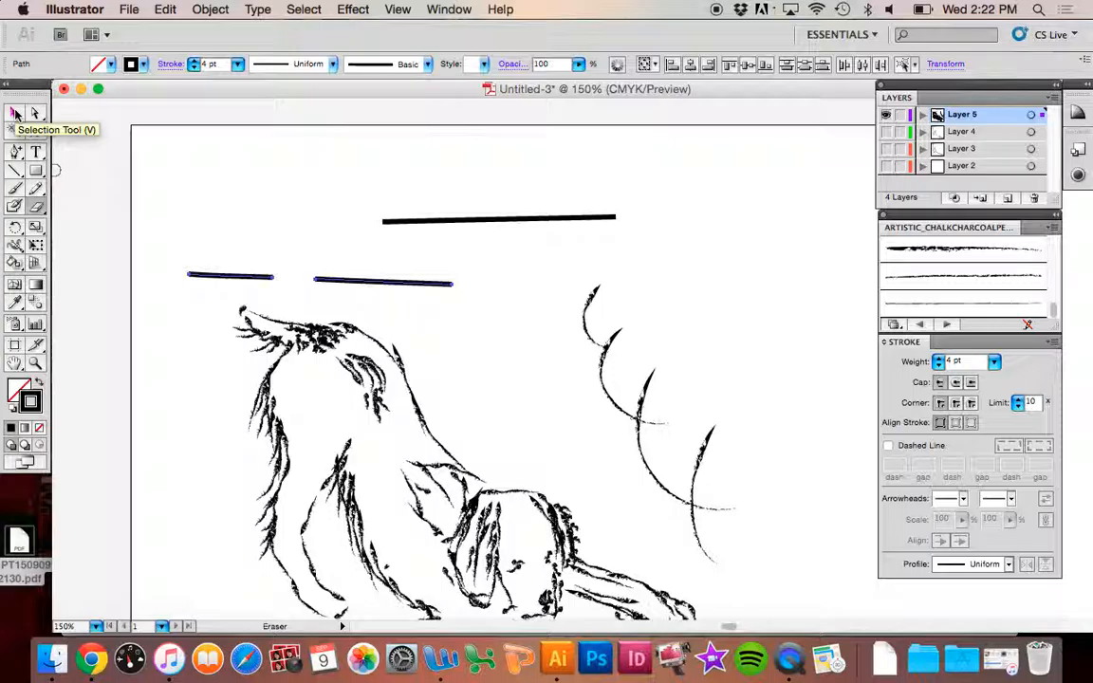
pyautogui.click(241, 171)
pyautogui.doubleClick(262, 277)
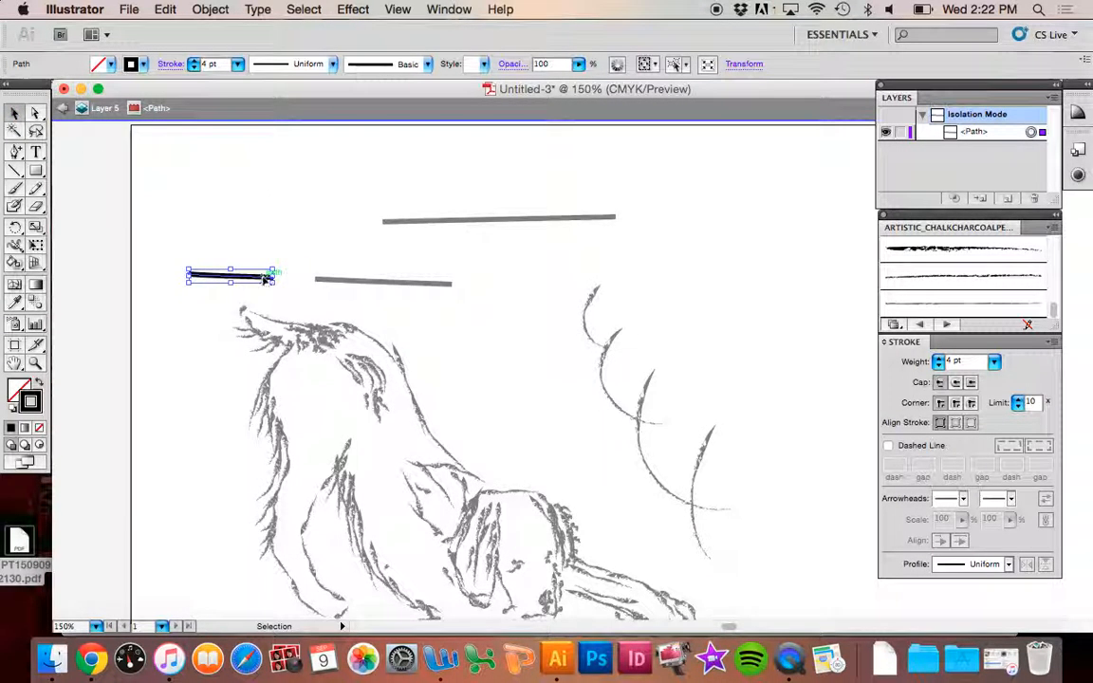
pyautogui.click(58, 111)
pyautogui.moveTo(196, 274); pyautogui.dragTo(186, 209)
pyautogui.moveTo(367, 282); pyautogui.dragTo(391, 289)
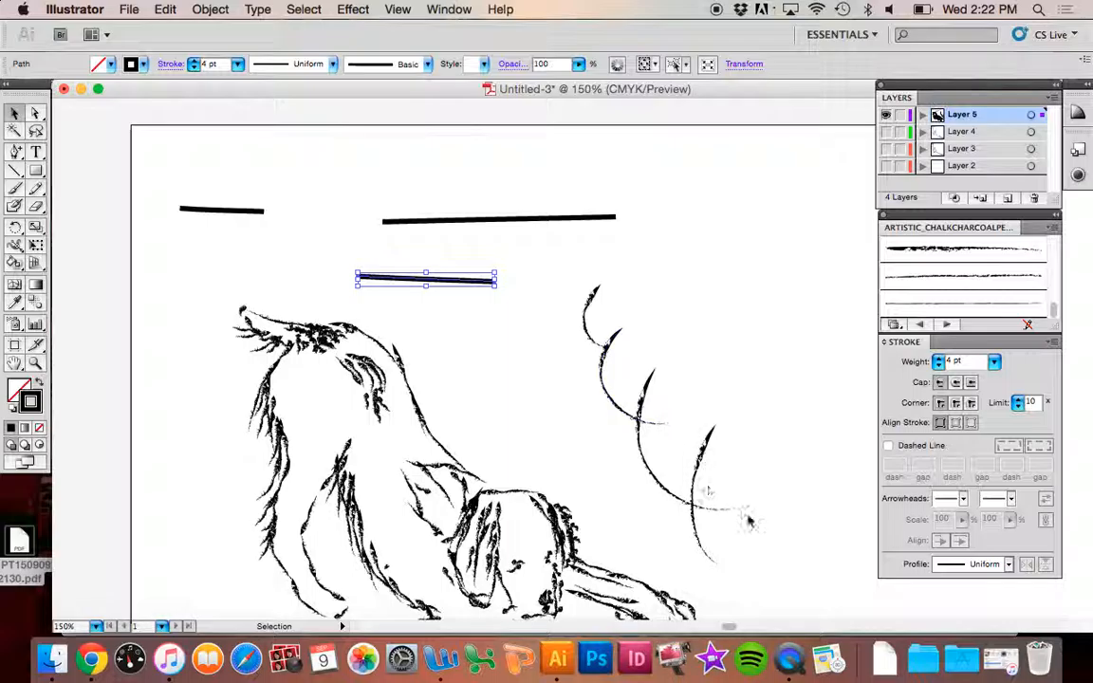
# With nothing selected, try erasing the overhanging ends of the charcoal arcs with the Eraser tool, and undo the erasures
pyautogui.click(36, 205)
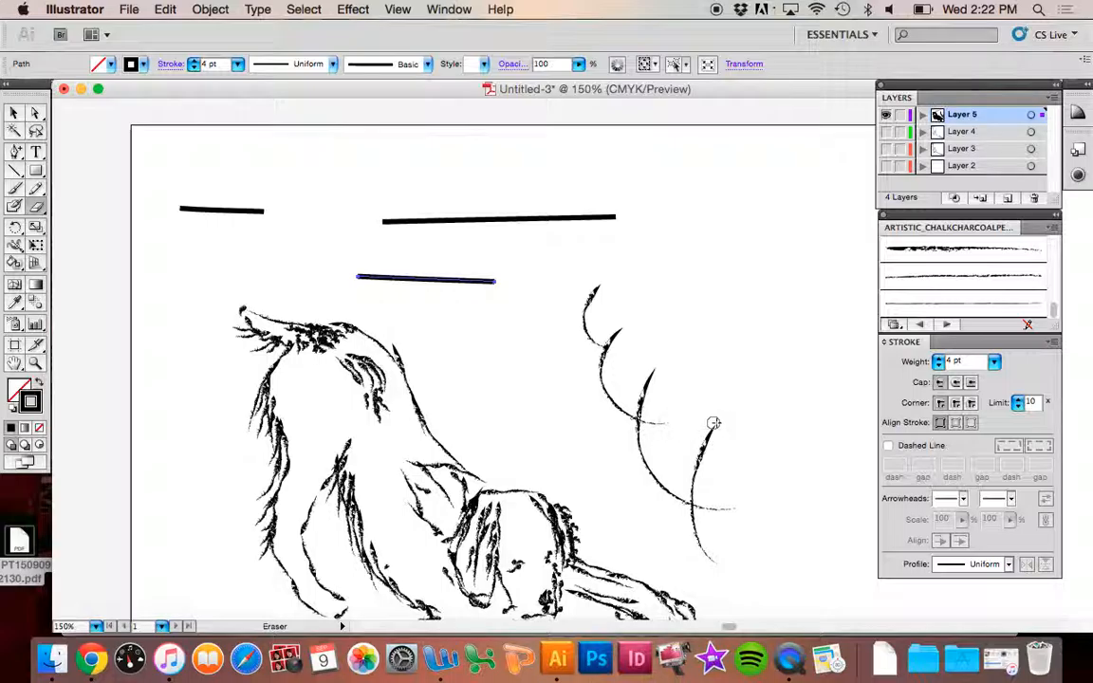
pyautogui.click(14, 113)
pyautogui.click(420, 245)
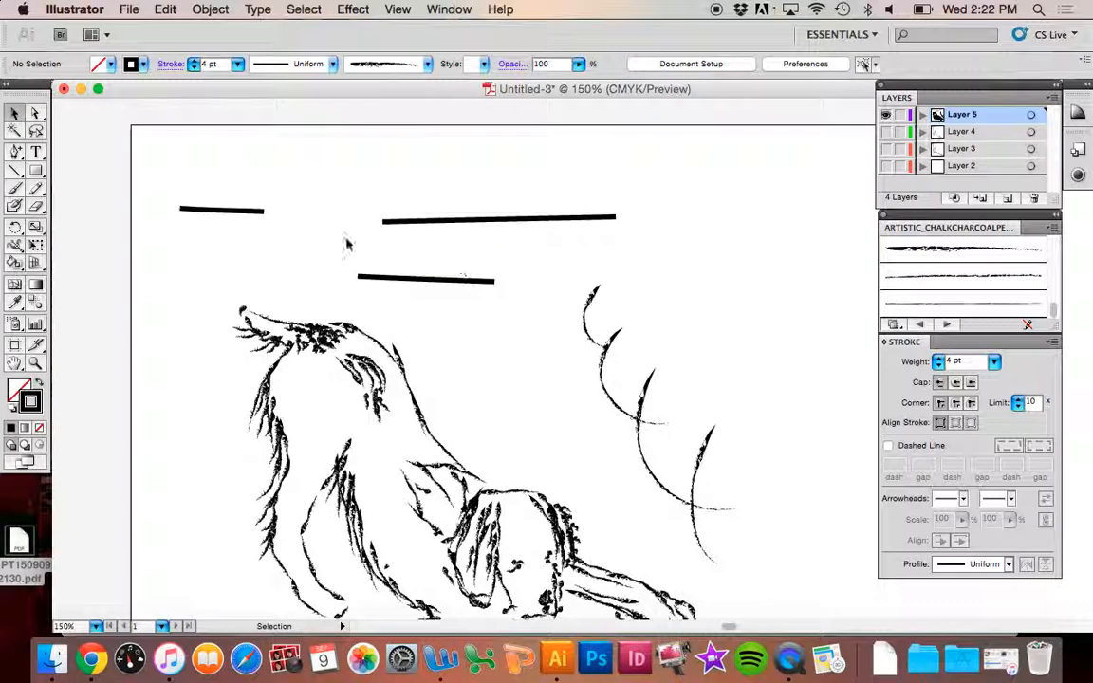
pyautogui.click(38, 208)
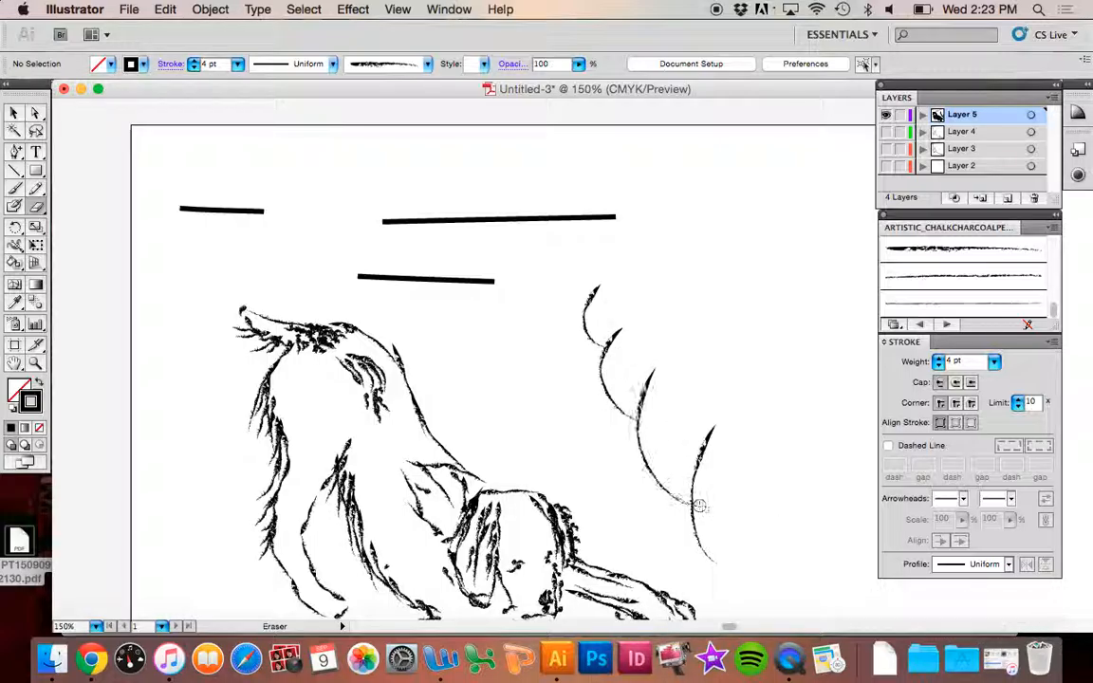
pyautogui.press('super+z')
pyautogui.press('super+z')
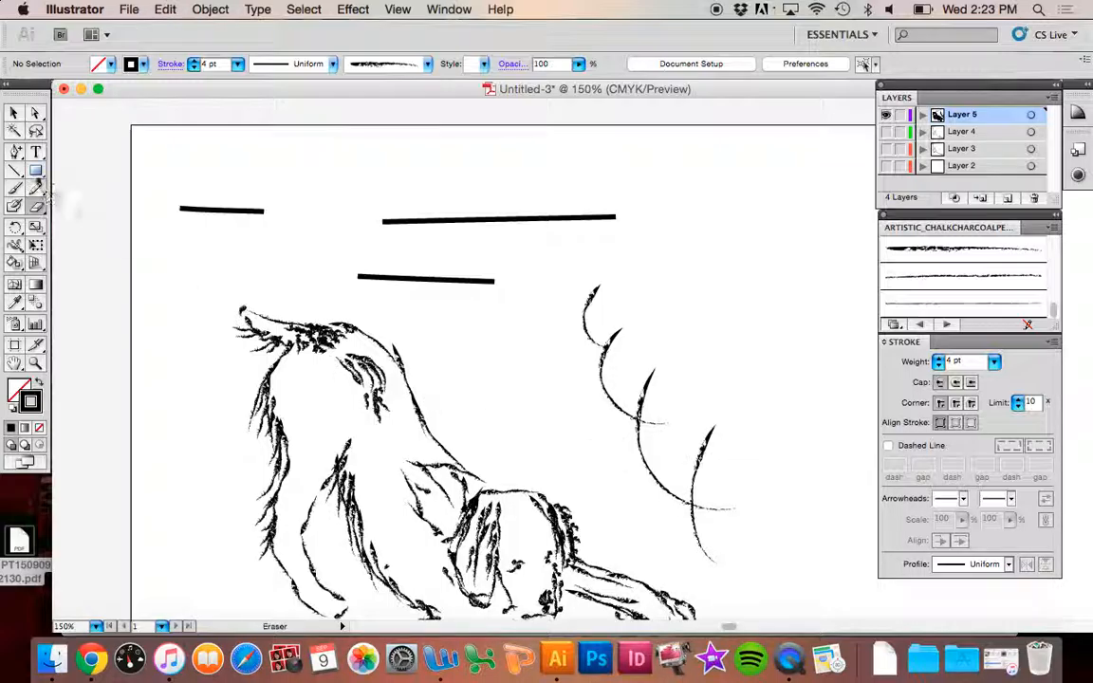
# Try shortening the second arc by moving its lower end anchor back to the third arc, and undo the move
pyautogui.click(35, 113)
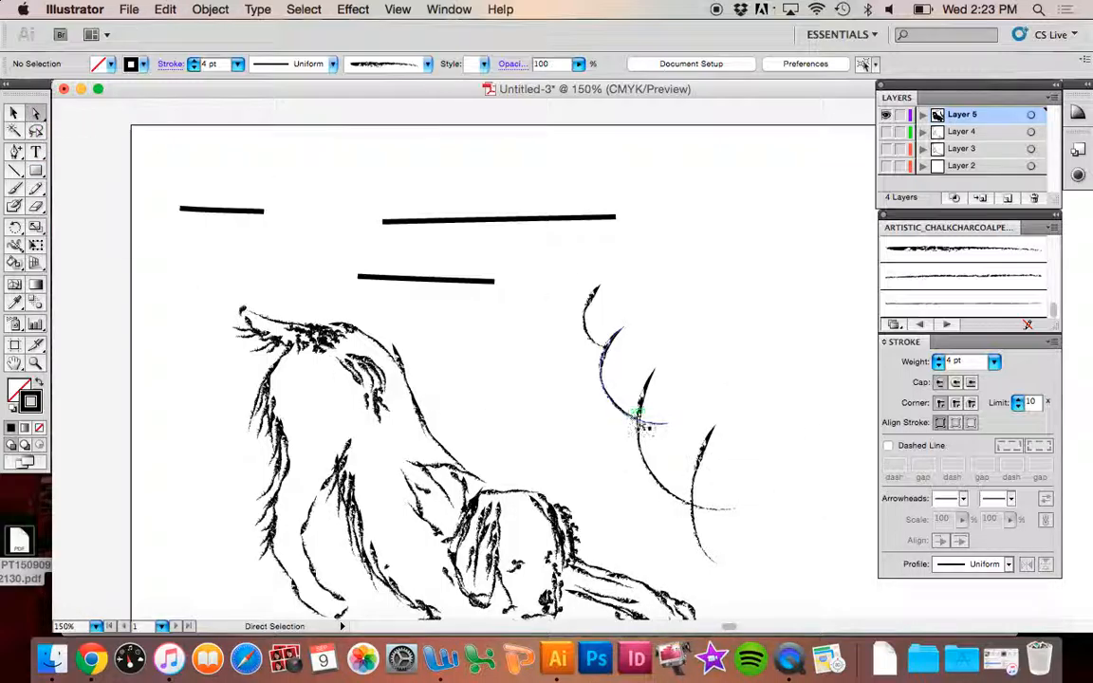
pyautogui.moveTo(678, 429); pyautogui.dragTo(600, 414)
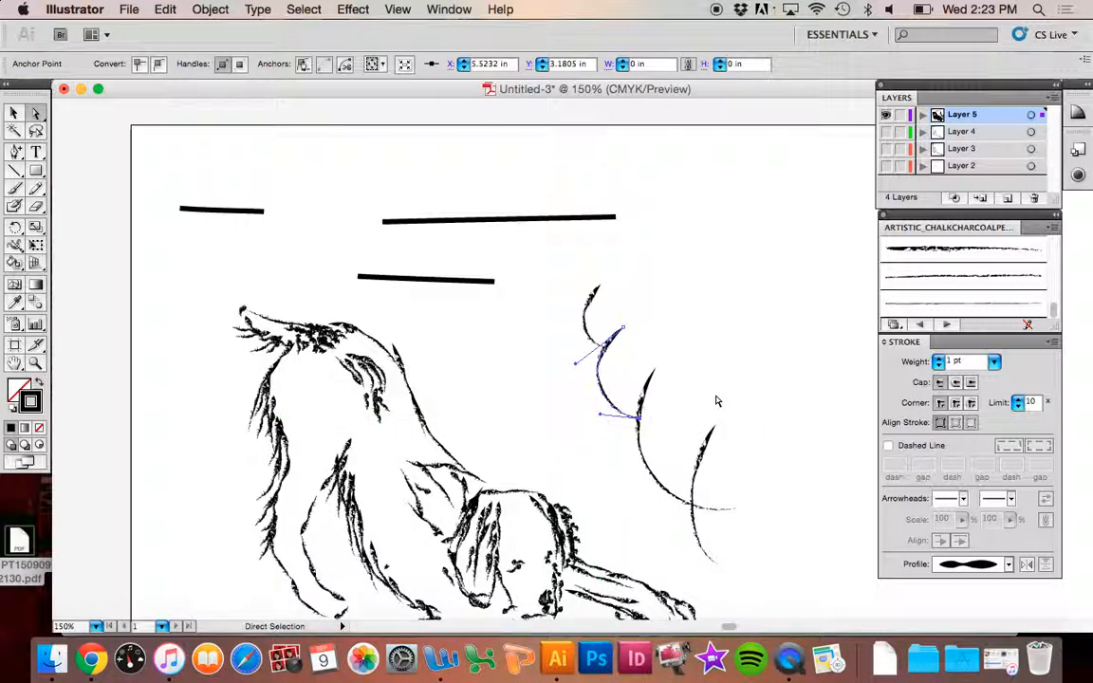
pyautogui.press('super+z')
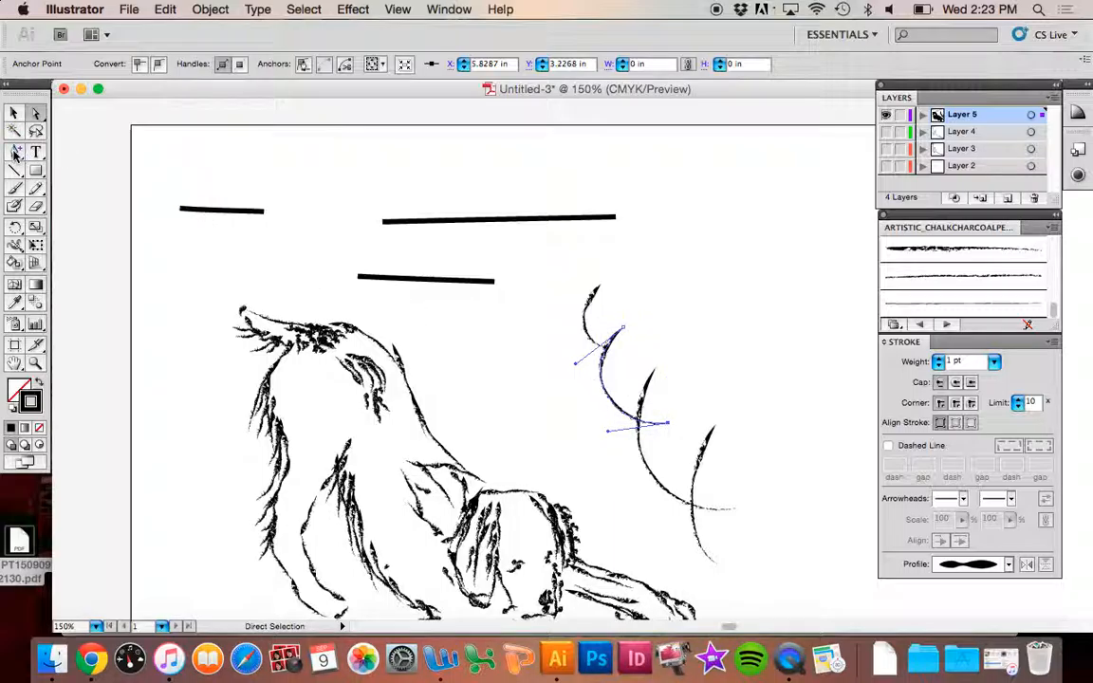
# Add an anchor point where the second arc crosses the third, delete the overhanging end segment, and undo the changes
pyautogui.moveTo(15, 154); pyautogui.dragTo(34, 157)
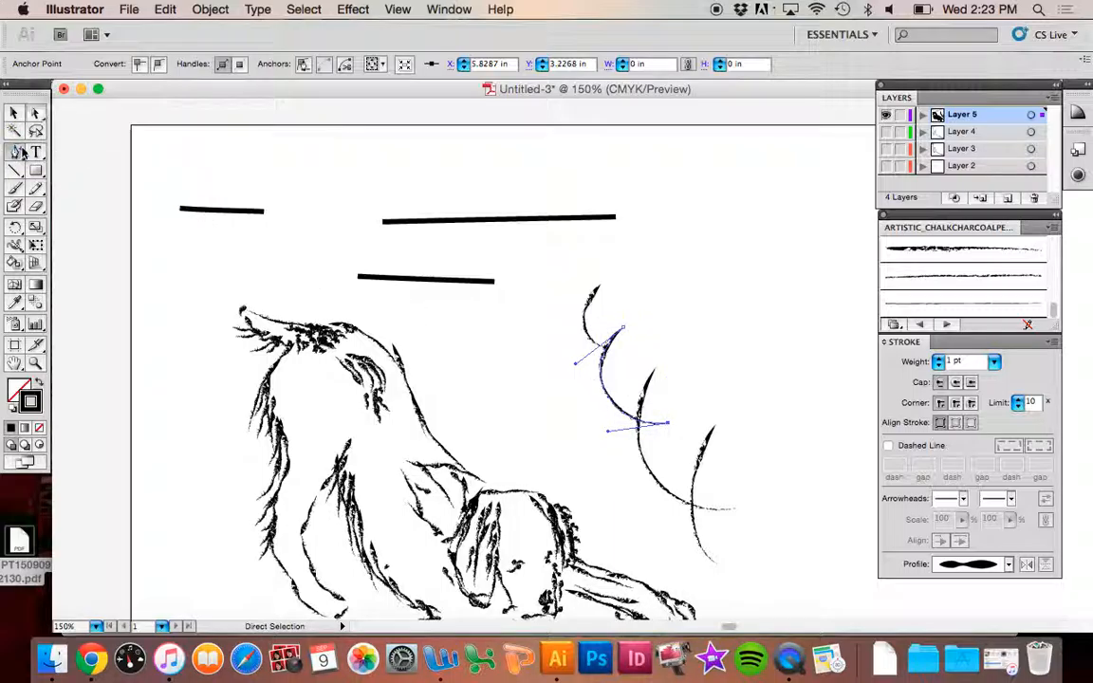
pyautogui.click(634, 426)
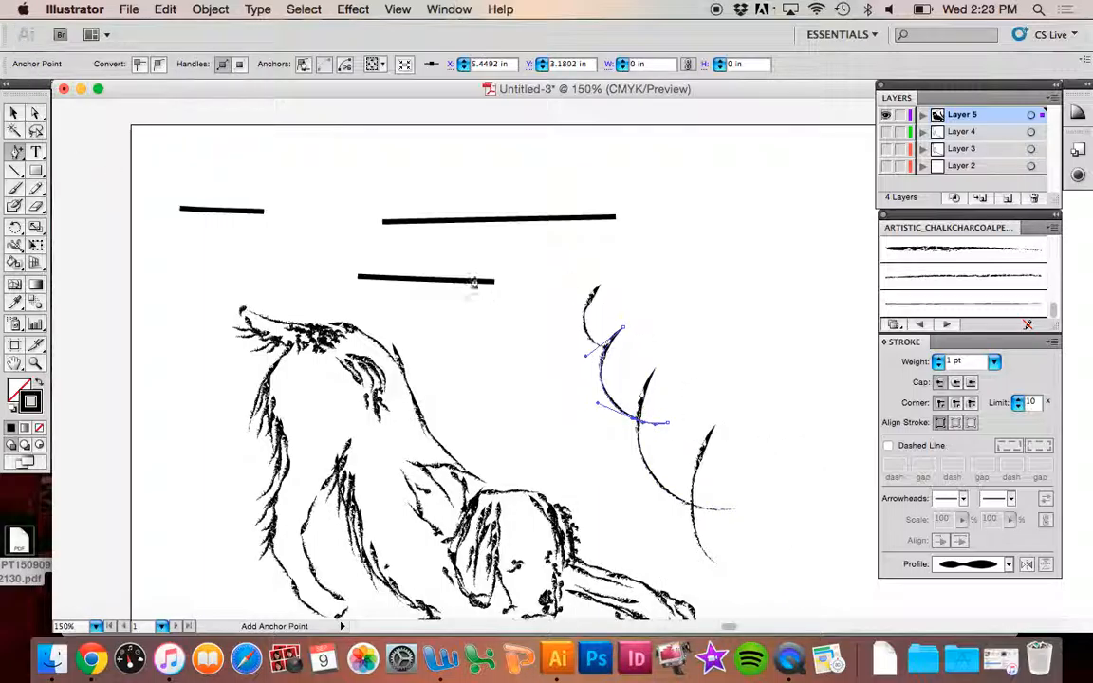
pyautogui.click(37, 111)
pyautogui.click(632, 303)
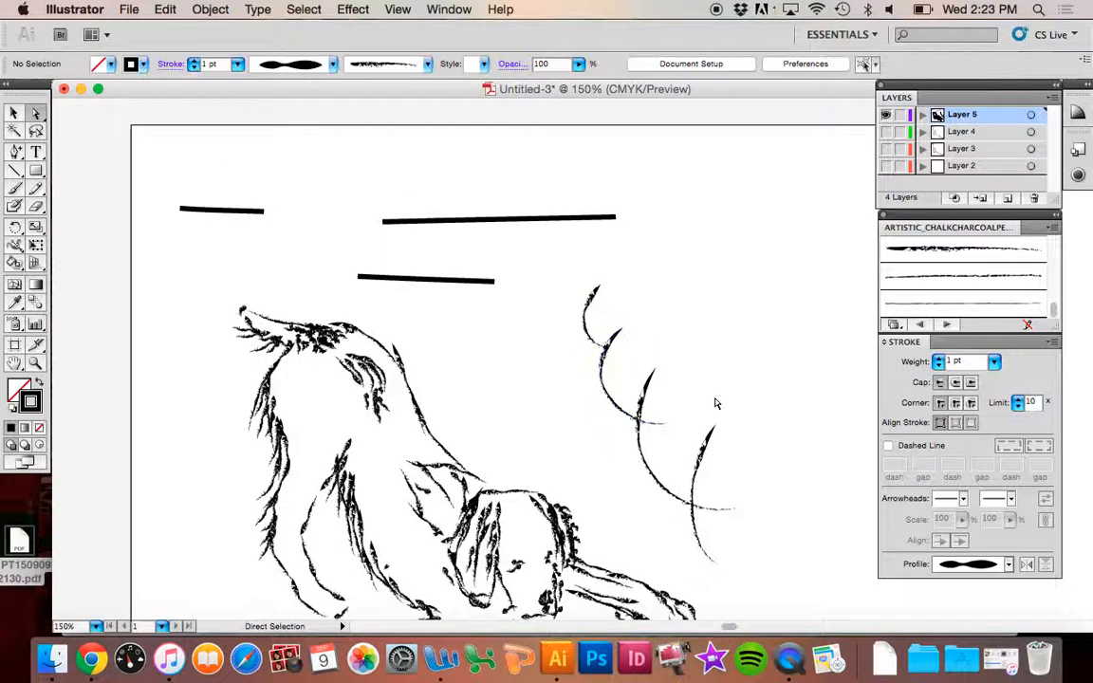
pyautogui.click(659, 428)
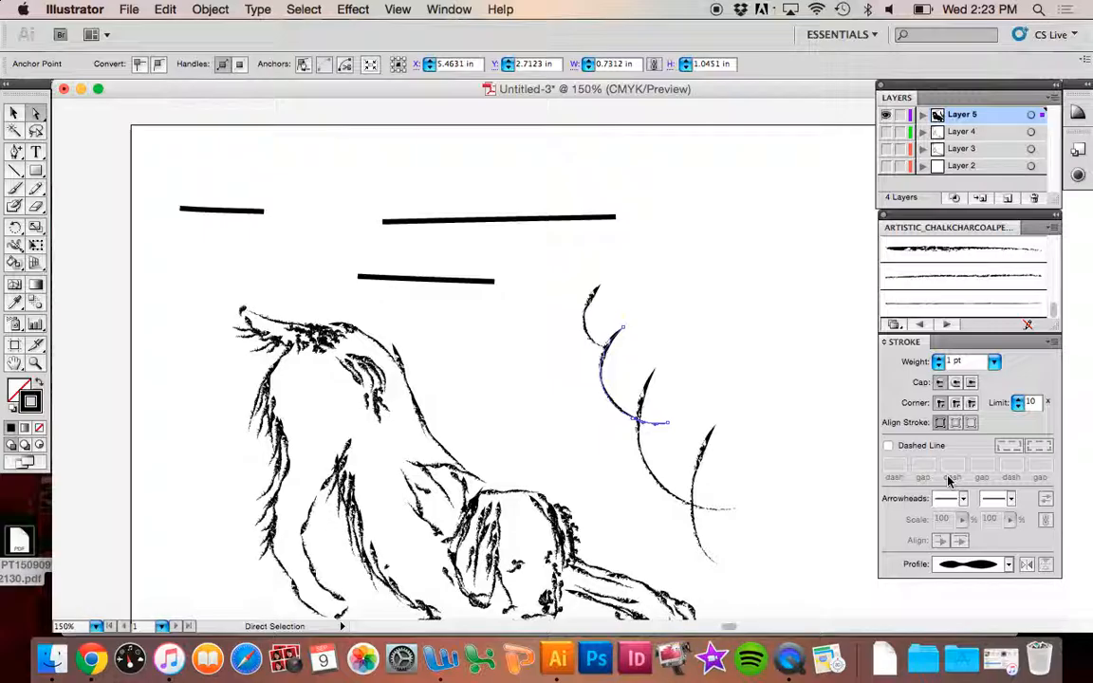
pyautogui.press('Delete')
pyautogui.click(741, 391)
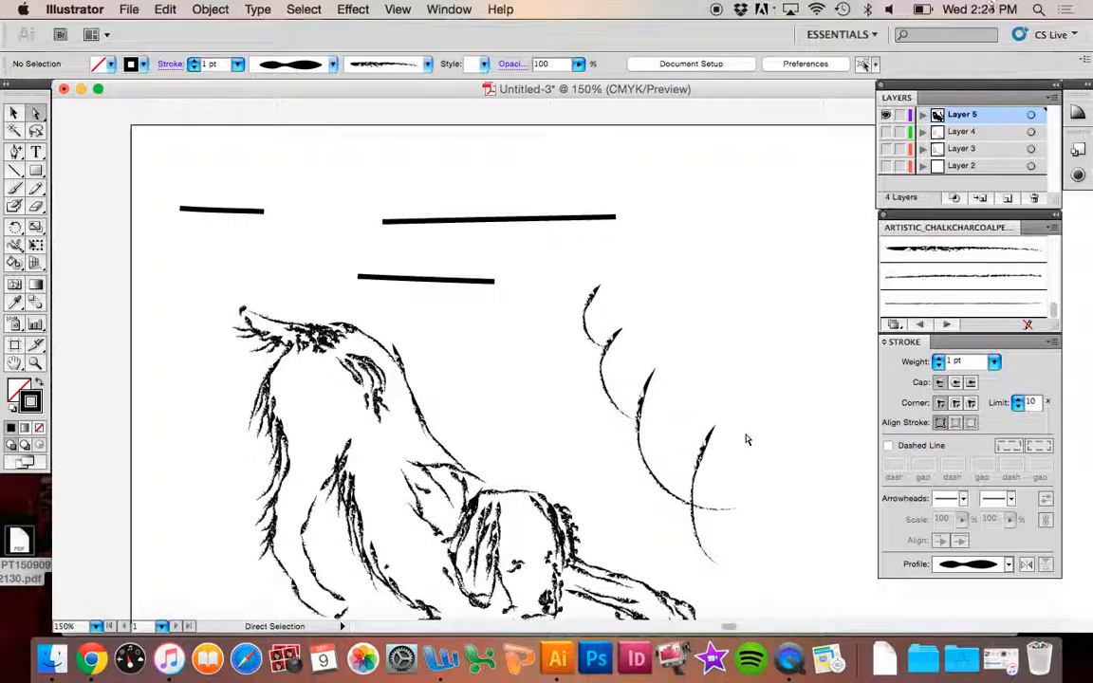
pyautogui.press('super+z')
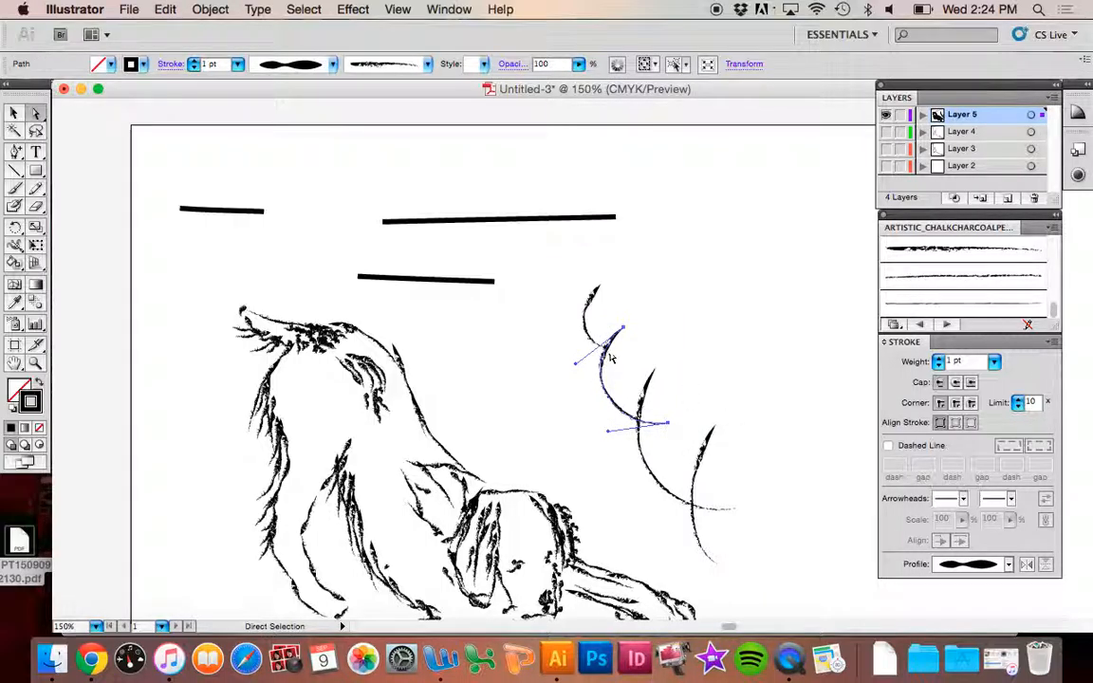
pyautogui.click(708, 362)
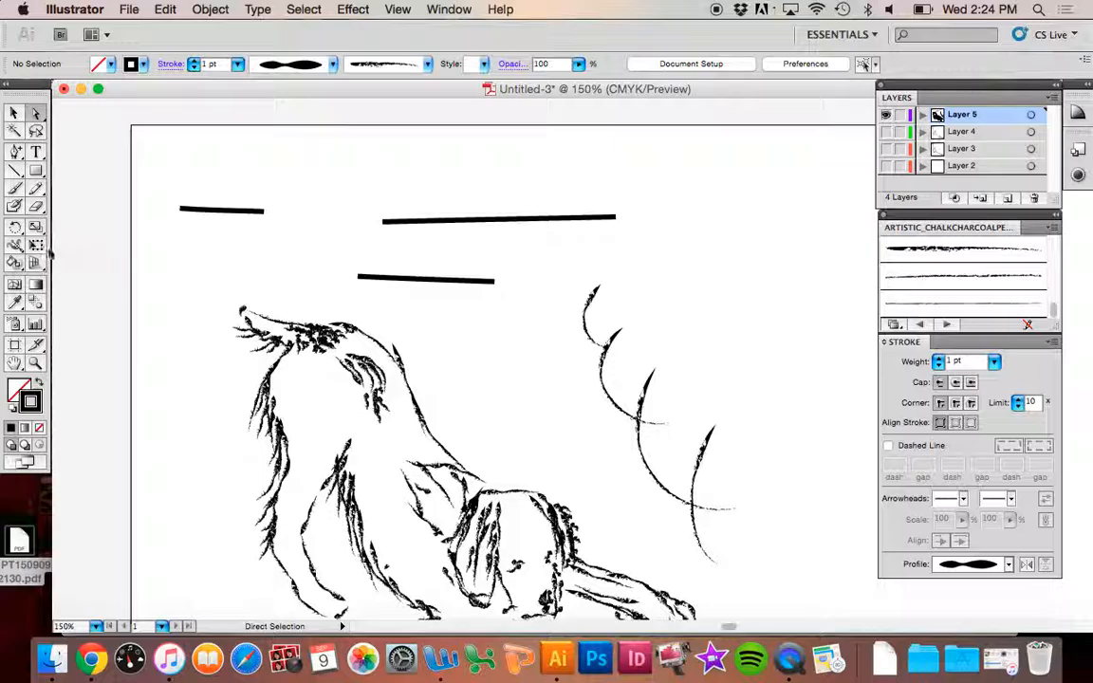
# Cut the upper straight line at several points with the Scissors tool, and delete a middle section
pyautogui.click(36, 206)
pyautogui.click(87, 228)
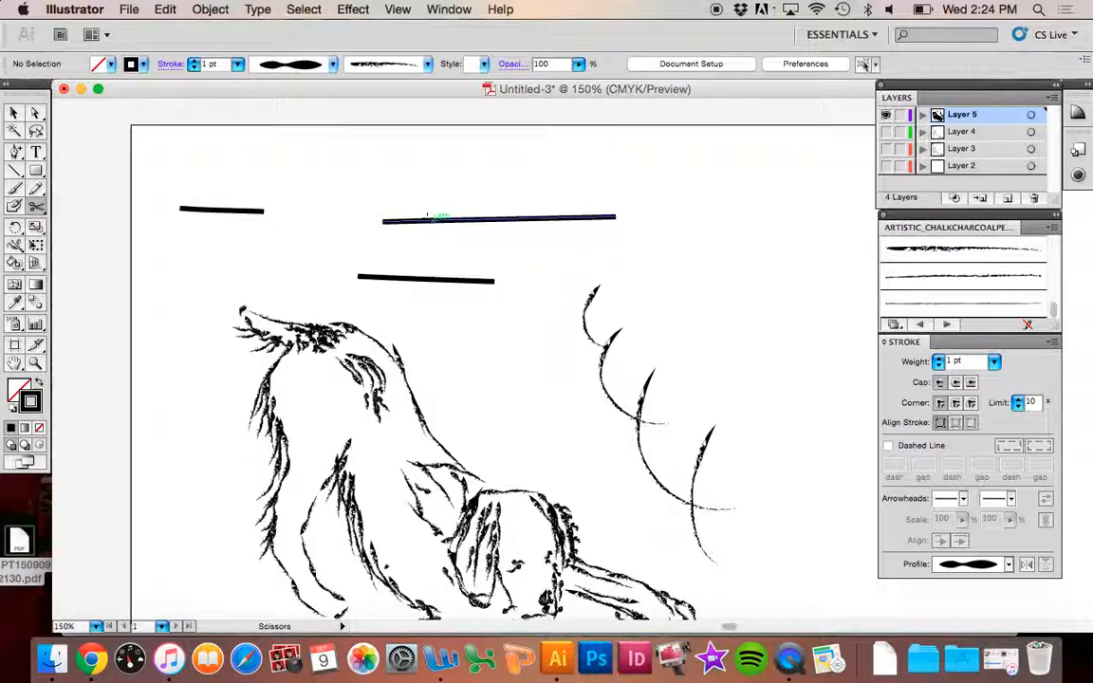
pyautogui.click(419, 220)
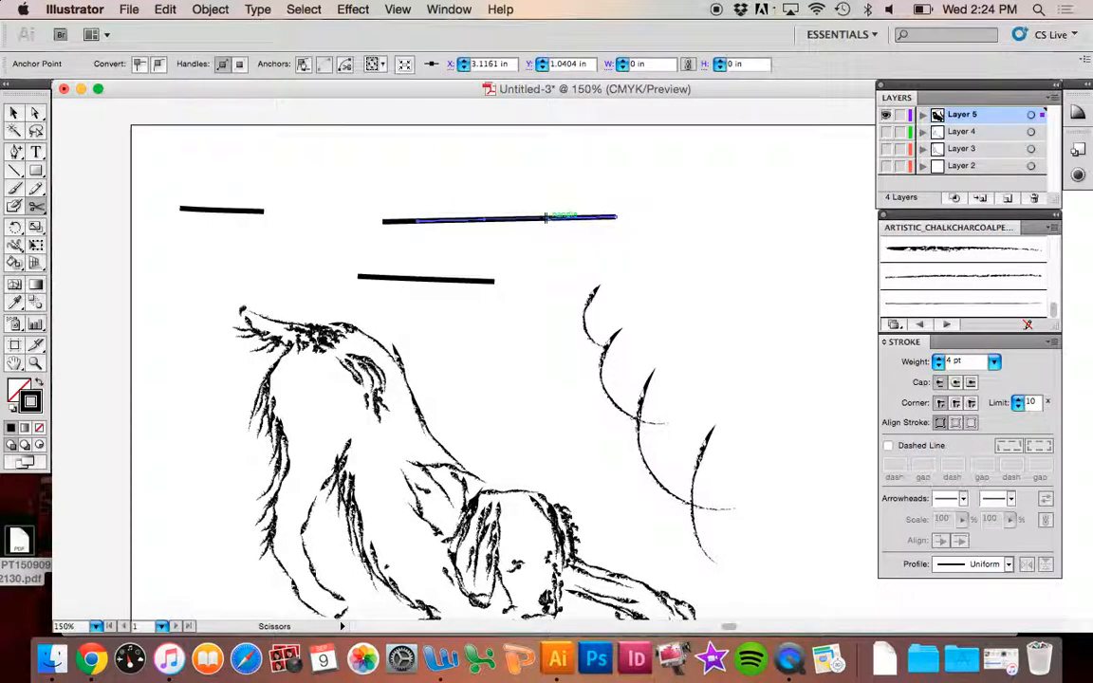
pyautogui.click(36, 112)
pyautogui.click(485, 207)
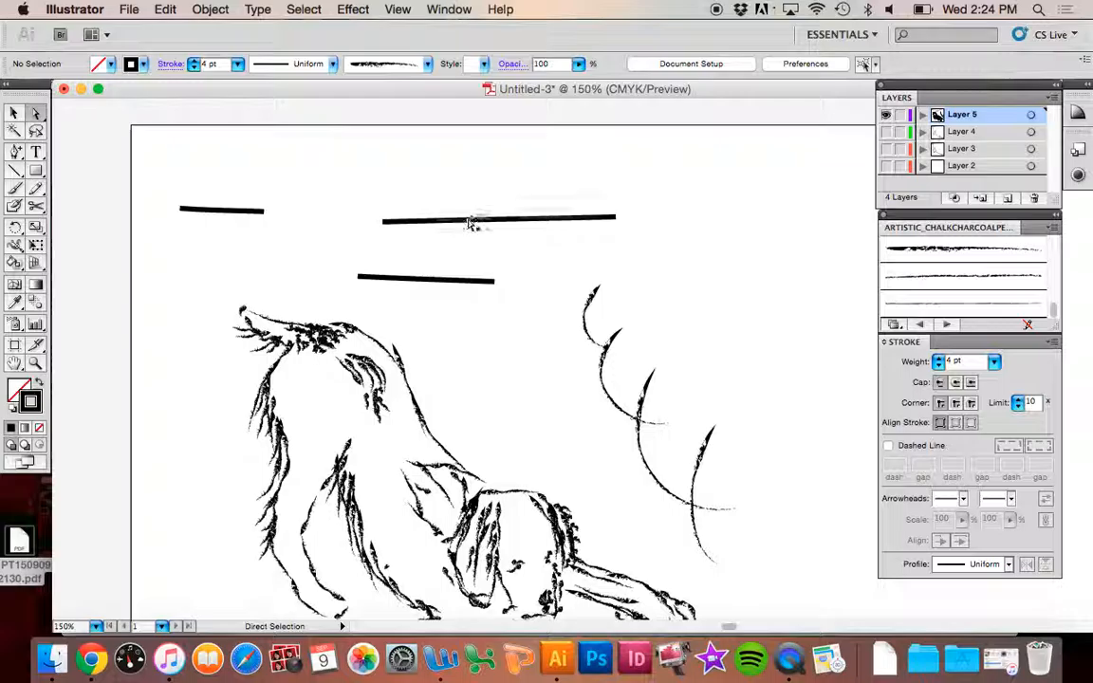
pyautogui.click(506, 224)
pyautogui.press('Delete')
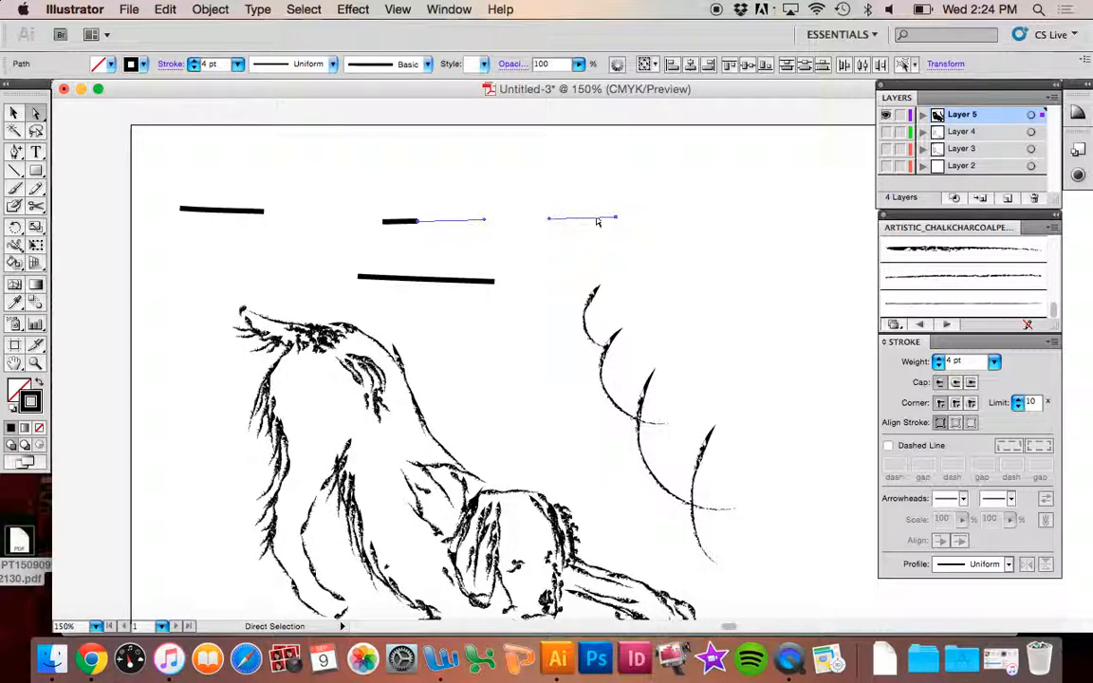
# Close the gap left by the deleted section so the upper straight line is continuous again, and deselect it
pyautogui.press('super+j')
pyautogui.click(623, 237)
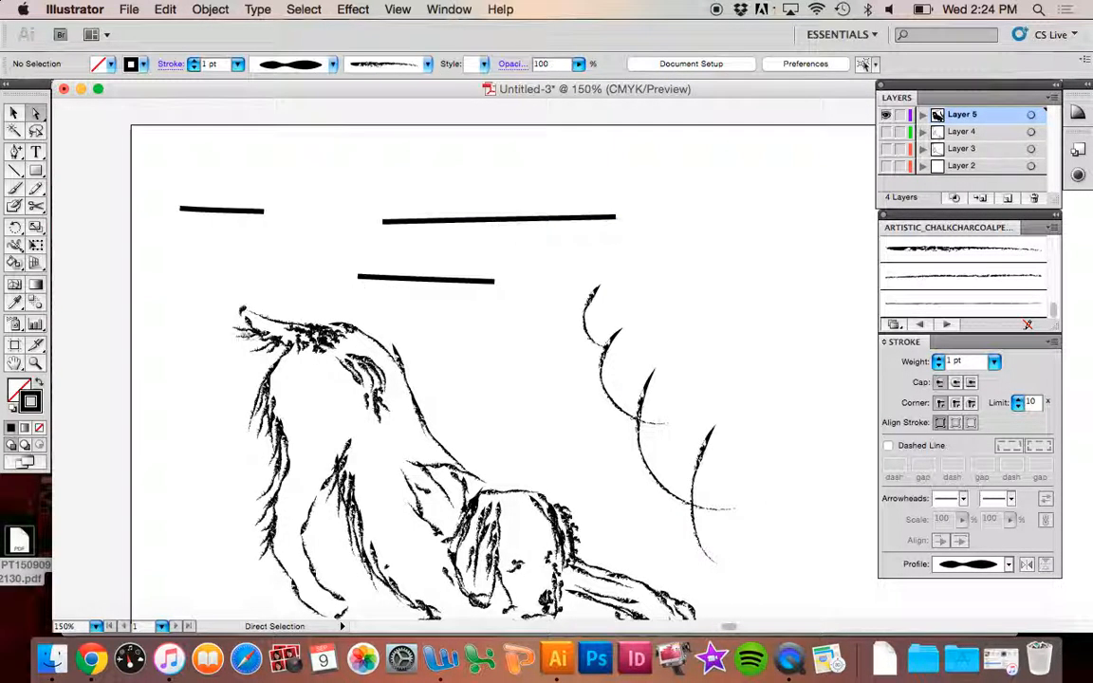
# Cut the short far-left line and the lower straight line with the Scissors tool, and move the lower line's right piece away to open a gap
pyautogui.click(36, 207)
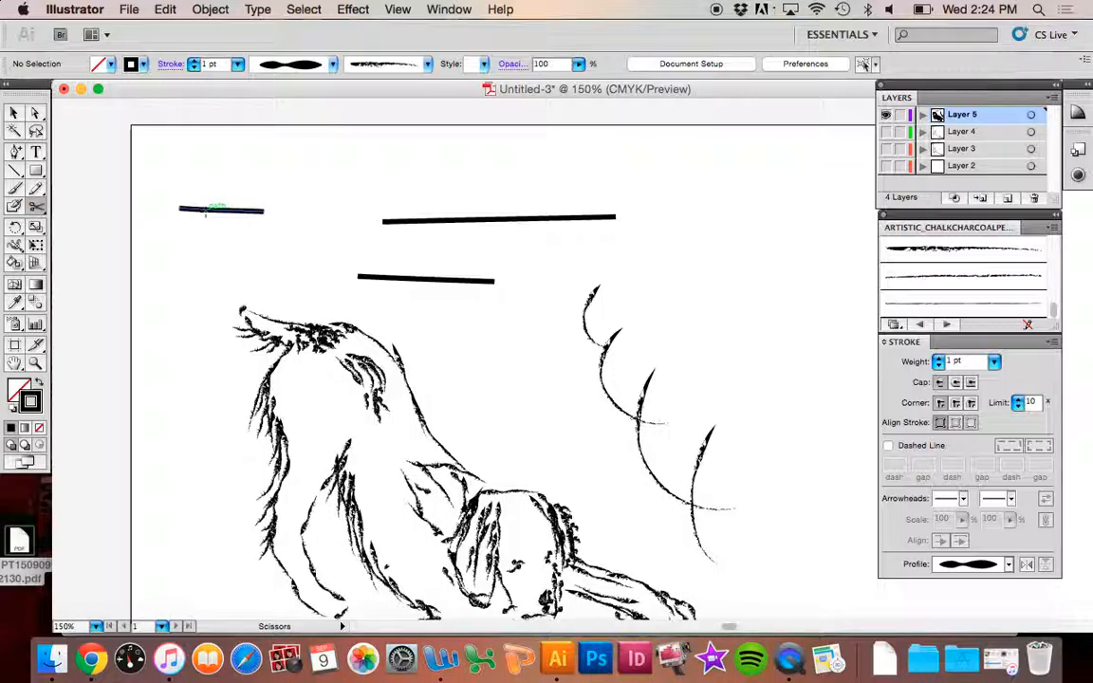
pyautogui.click(221, 208)
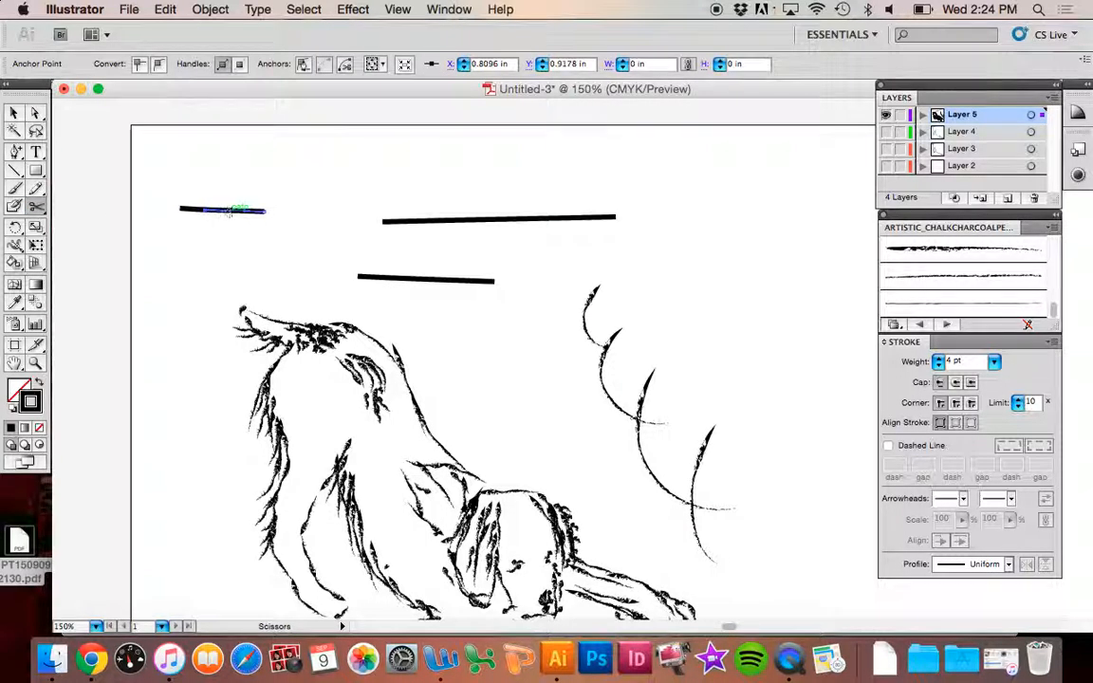
pyautogui.click(425, 279)
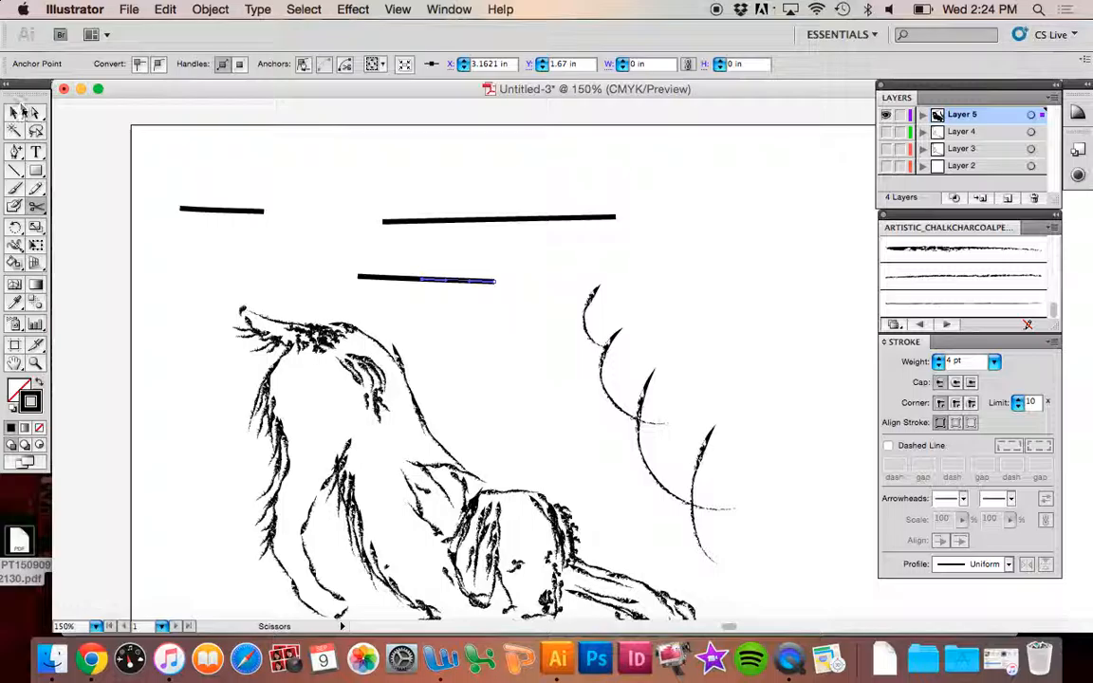
pyautogui.click(16, 112)
pyautogui.click(444, 270)
pyautogui.moveTo(446, 279); pyautogui.dragTo(532, 297)
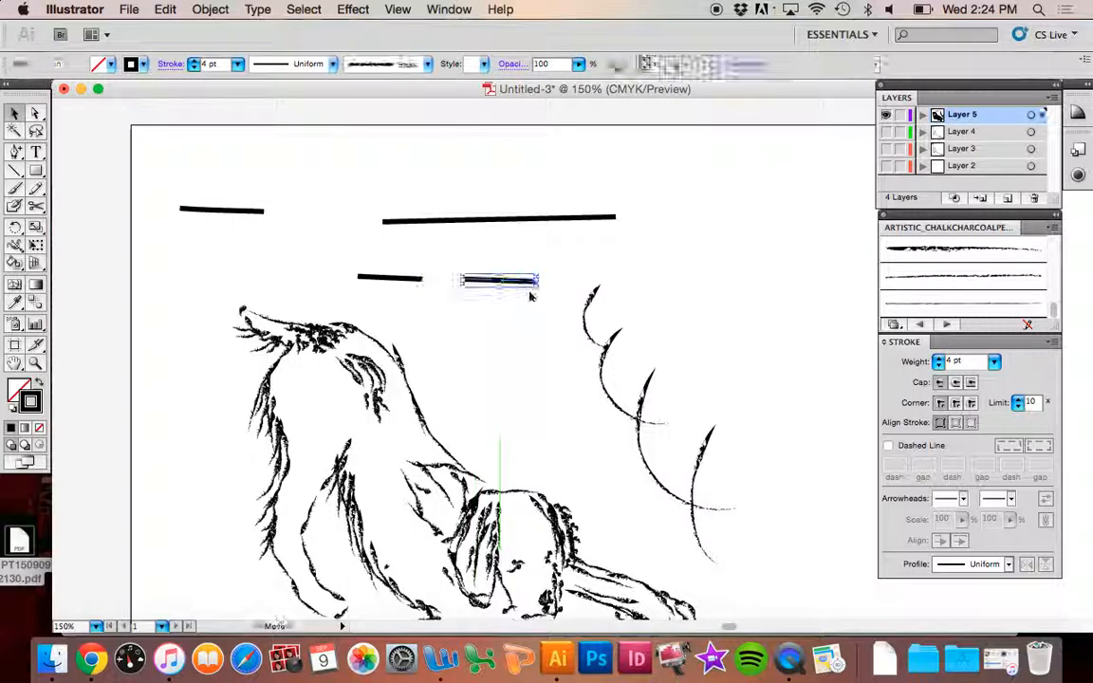
pyautogui.click(568, 256)
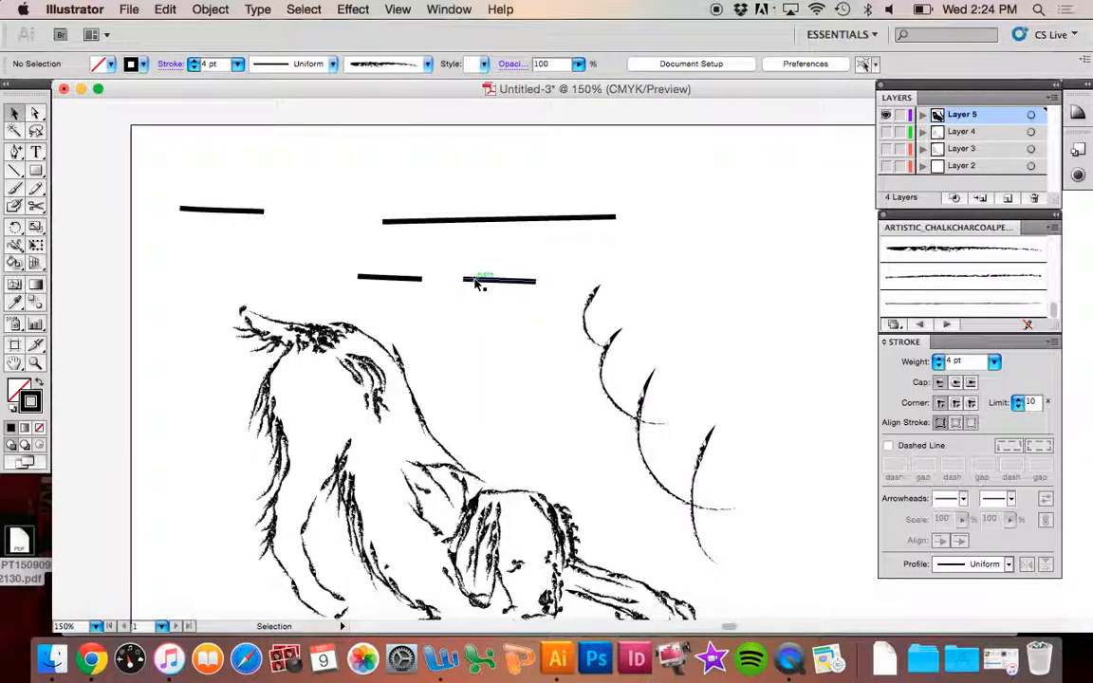
# Cut the upper straight line near its middle with the Scissors tool, and move the right piece farther right
pyautogui.click(36, 206)
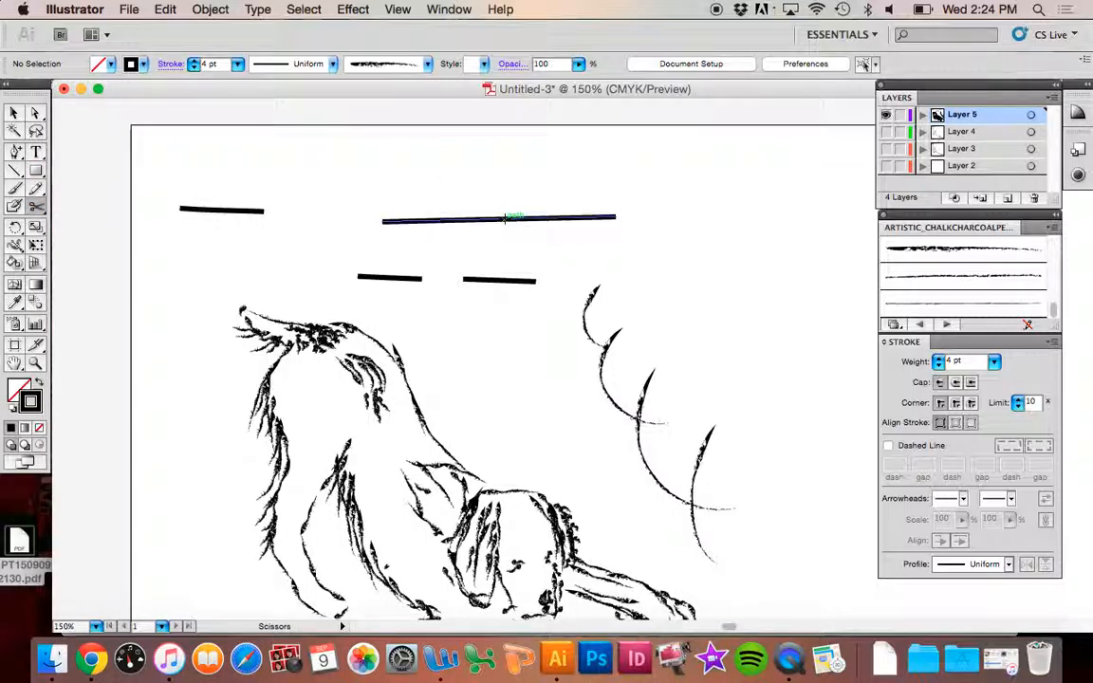
pyautogui.click(503, 220)
pyautogui.click(200, 145)
pyautogui.moveTo(570, 218); pyautogui.dragTo(638, 216)
pyautogui.click(759, 254)
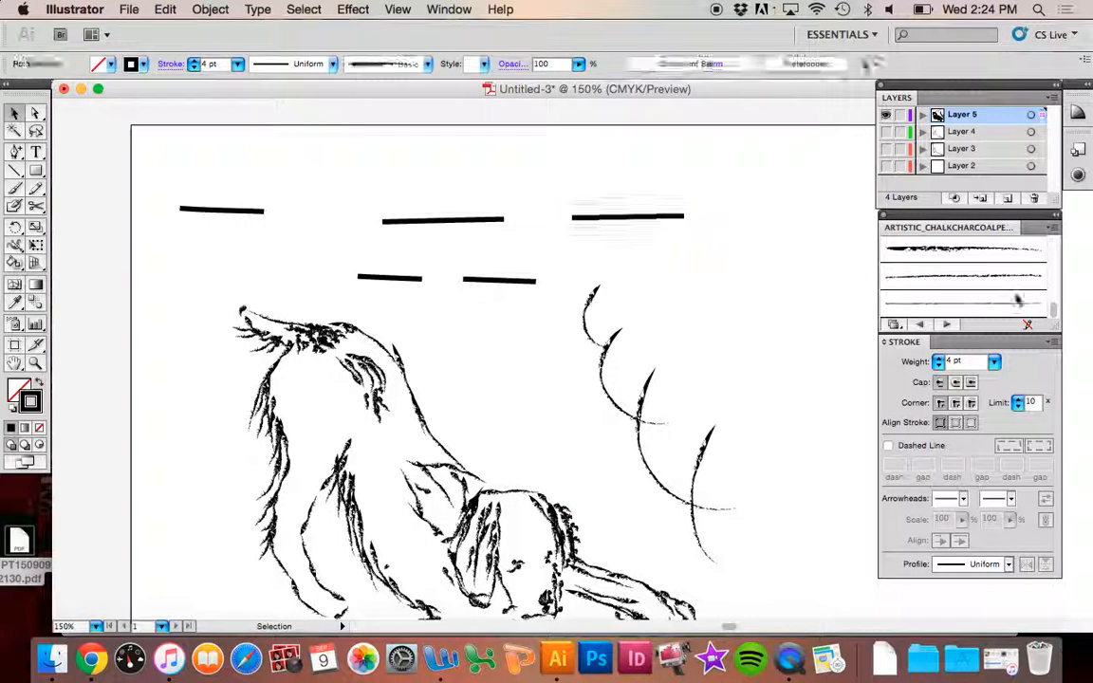
# Add an anchor point in the middle of the upper line's left piece, and extend its cut end toward the right piece
pyautogui.click(16, 151)
pyautogui.click(438, 221)
pyautogui.press('a')
pyautogui.click(405, 153)
pyautogui.moveTo(503, 221)
pyautogui.mouseDown()
pyautogui.moveTo(524, 216)
pyautogui.moveTo(484, 189)
pyautogui.mouseUp()
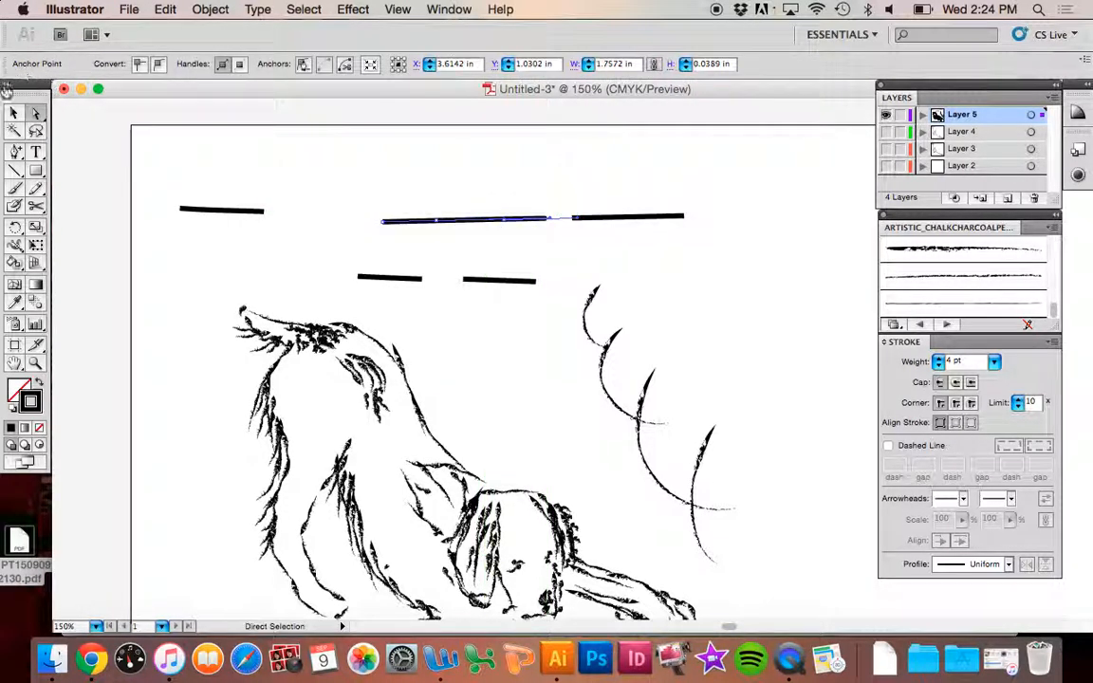
# Move the upper line's left piece slightly up, and bend its right end upward by repositioning its end anchor
pyautogui.click(13, 112)
pyautogui.click(261, 128)
pyautogui.moveTo(465, 220); pyautogui.dragTo(516, 208)
pyautogui.press('a')
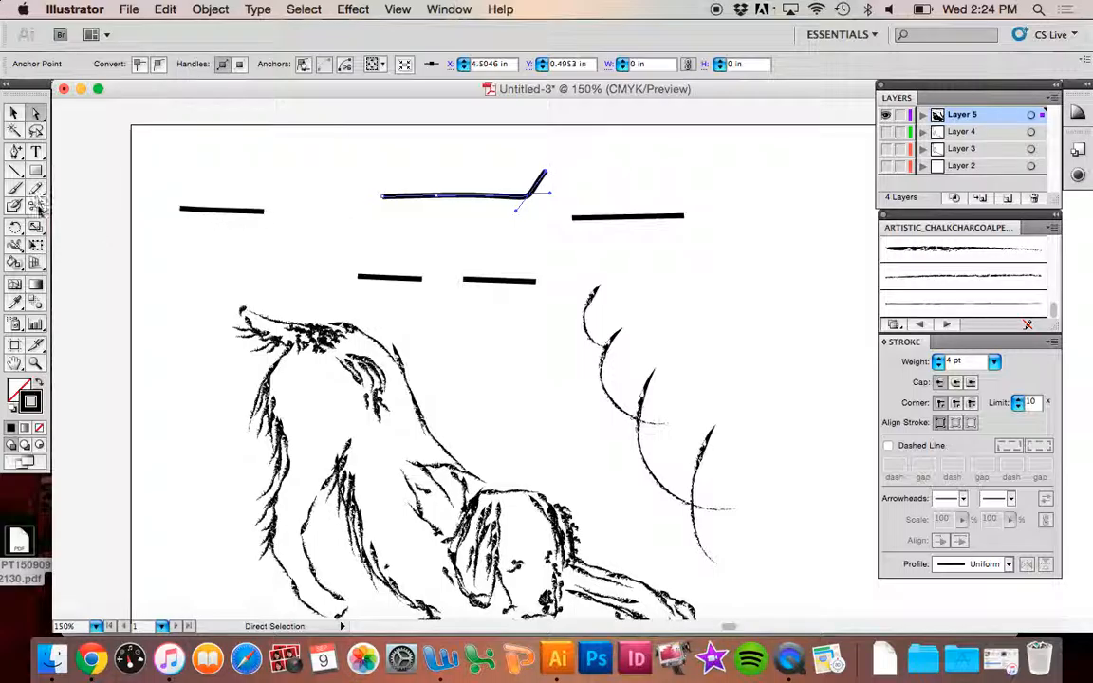
# Cut the third charcoal arc with the Scissors tool where it crosses the fourth arc
pyautogui.click(36, 207)
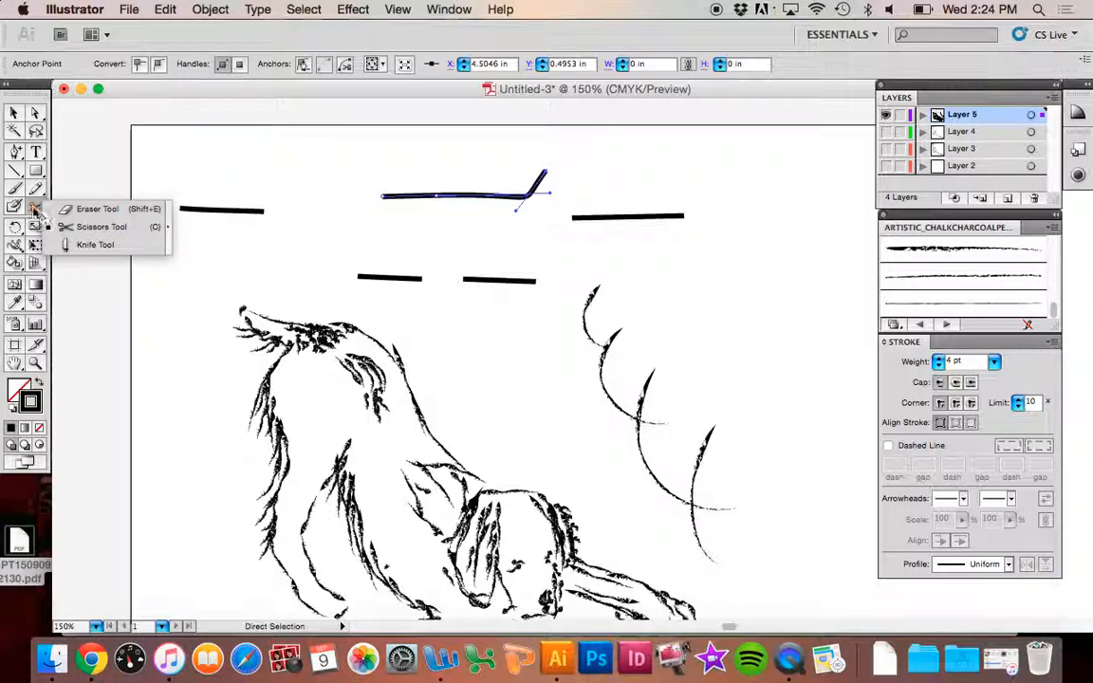
pyautogui.click(99, 227)
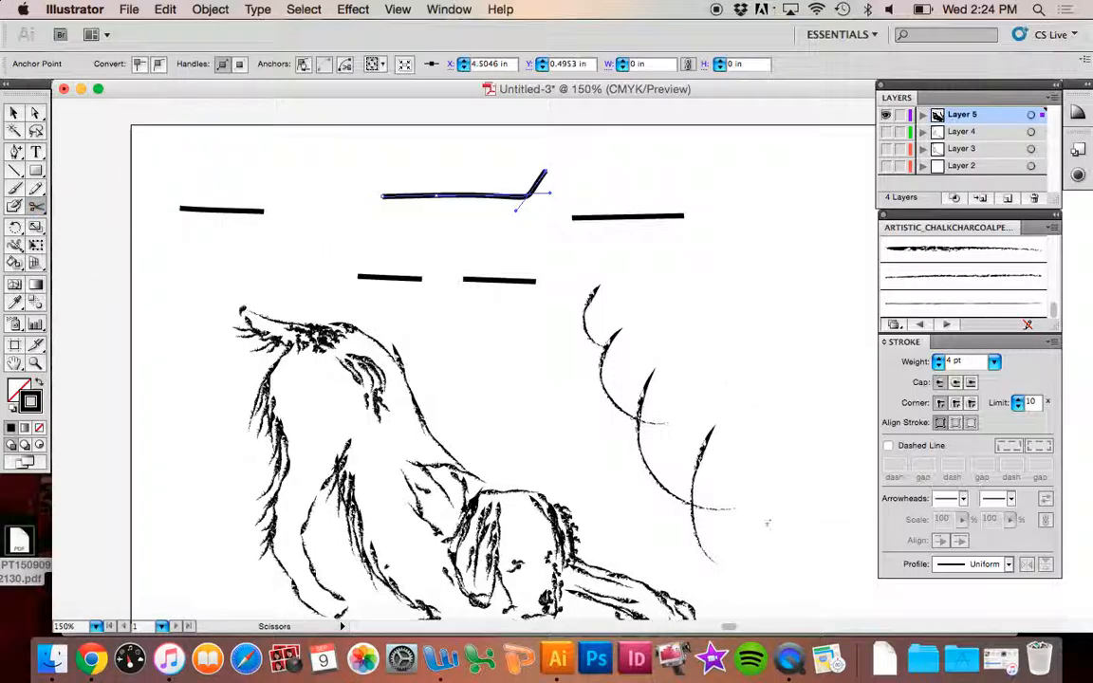
pyautogui.click(702, 506)
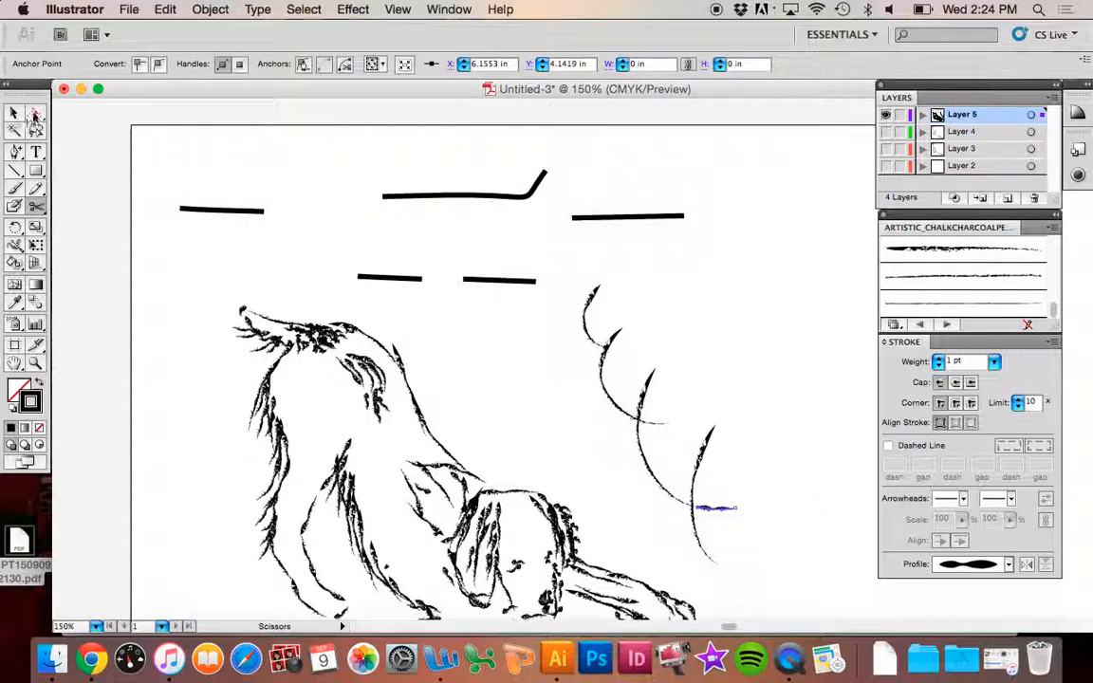
# Move the cut-off tail of the third arc into the blank area right of the arcs, and deselect it
pyautogui.click(35, 113)
pyautogui.click(750, 459)
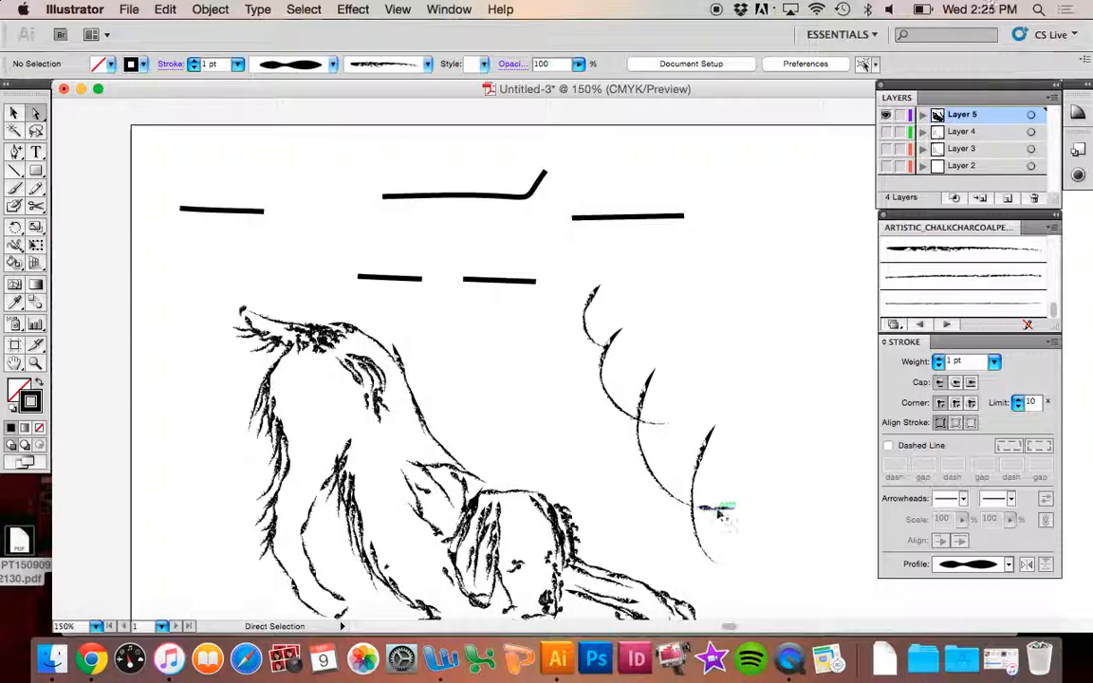
pyautogui.click(726, 507)
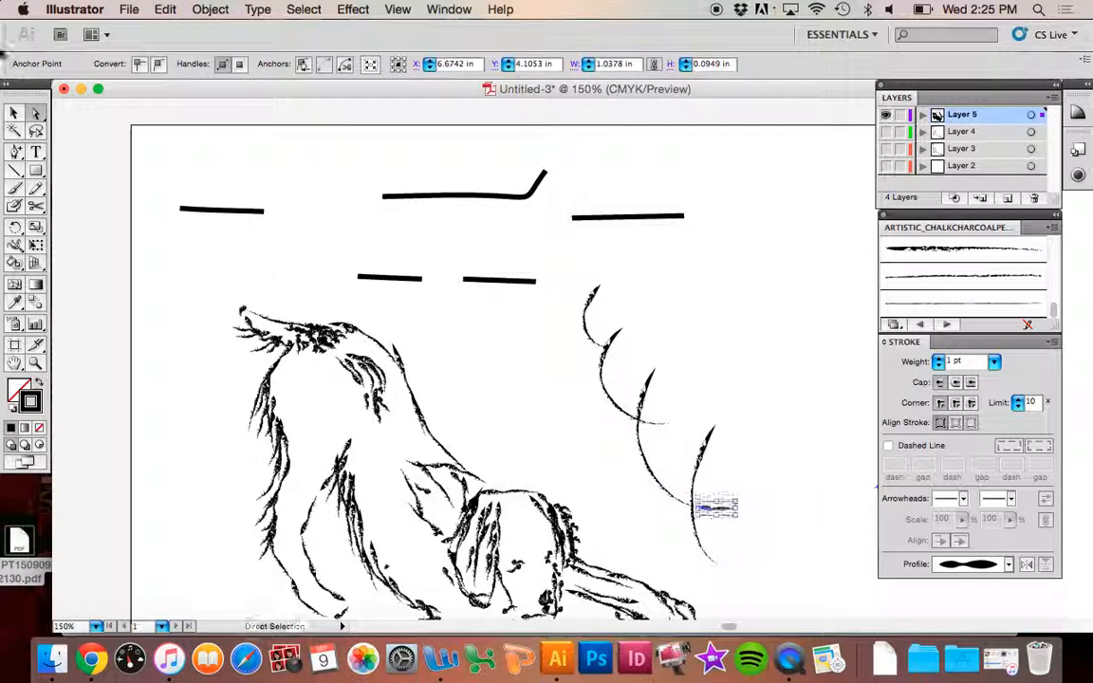
pyautogui.click(14, 113)
pyautogui.click(759, 525)
pyautogui.moveTo(721, 512); pyautogui.dragTo(779, 351)
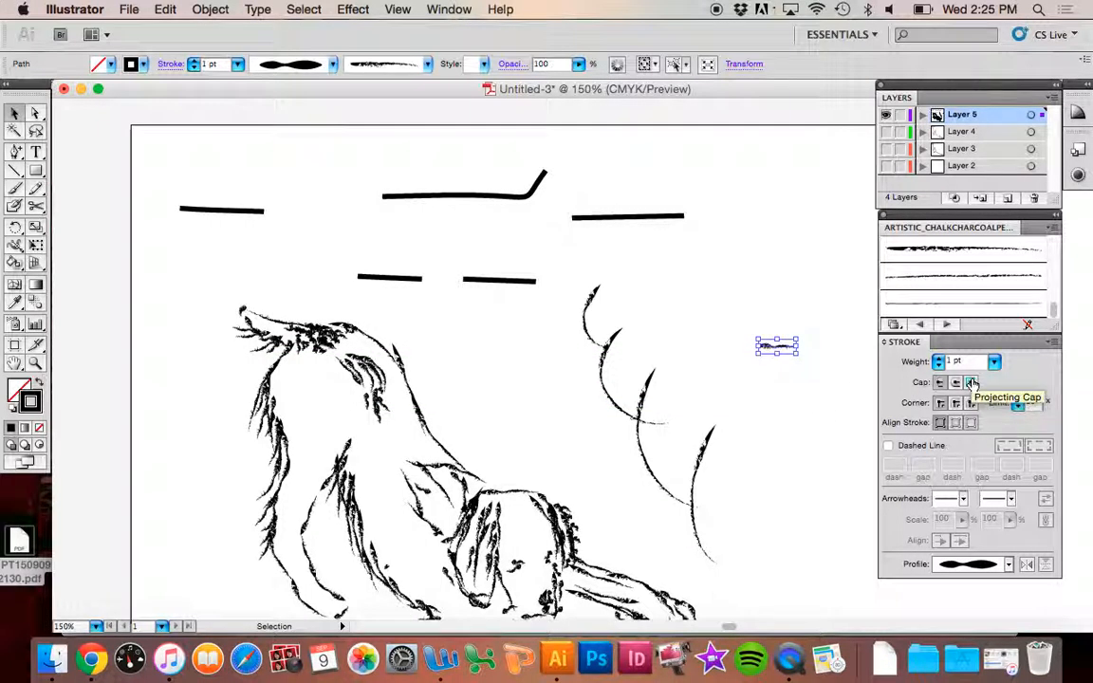
pyautogui.click(706, 303)
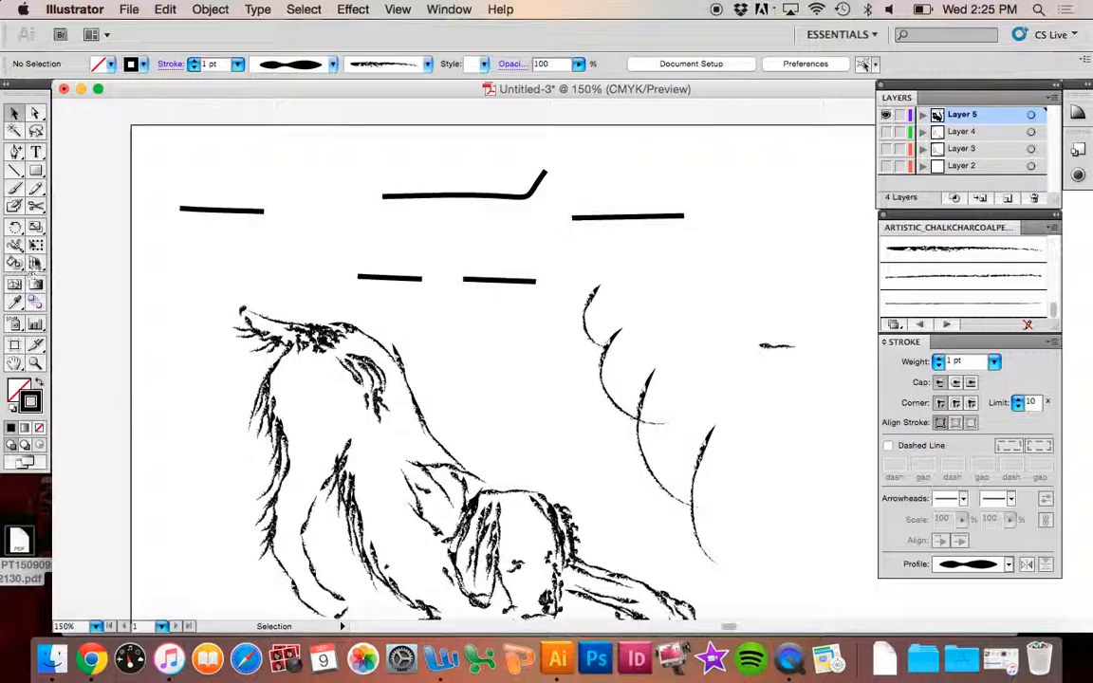
pyautogui.moveTo(35, 206)
pyautogui.mouseDown()
pyautogui.moveTo(71, 246)
pyautogui.moveTo(77, 207)
pyautogui.moveTo(92, 247)
pyautogui.moveTo(57, 211)
pyautogui.moveTo(36, 215)
pyautogui.mouseUp()
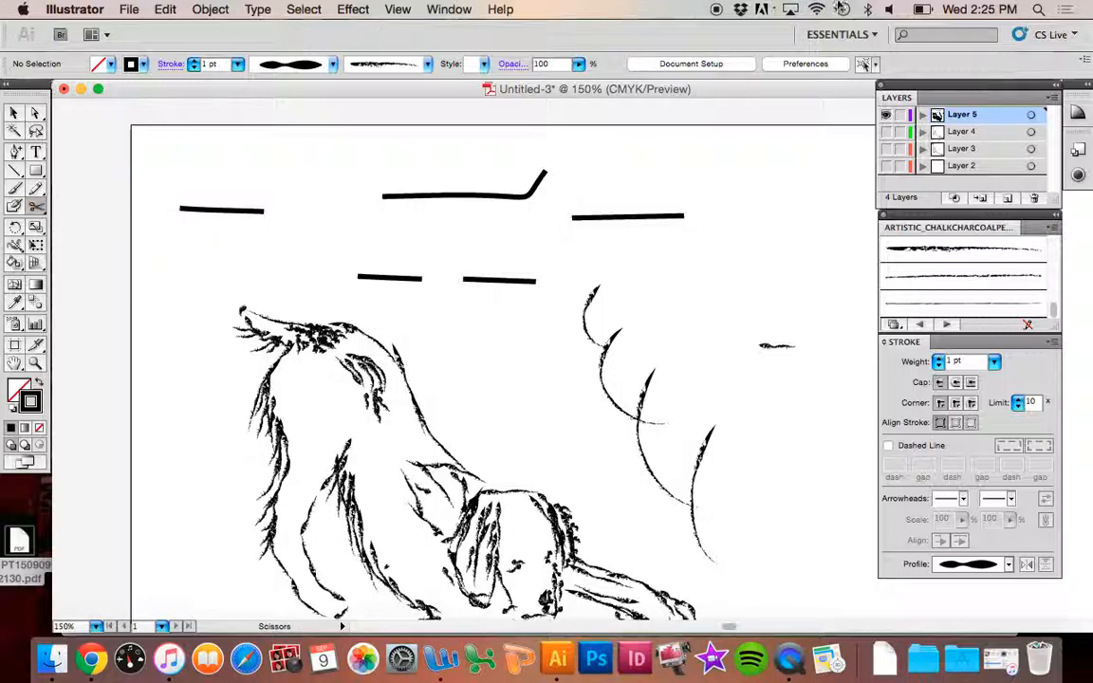